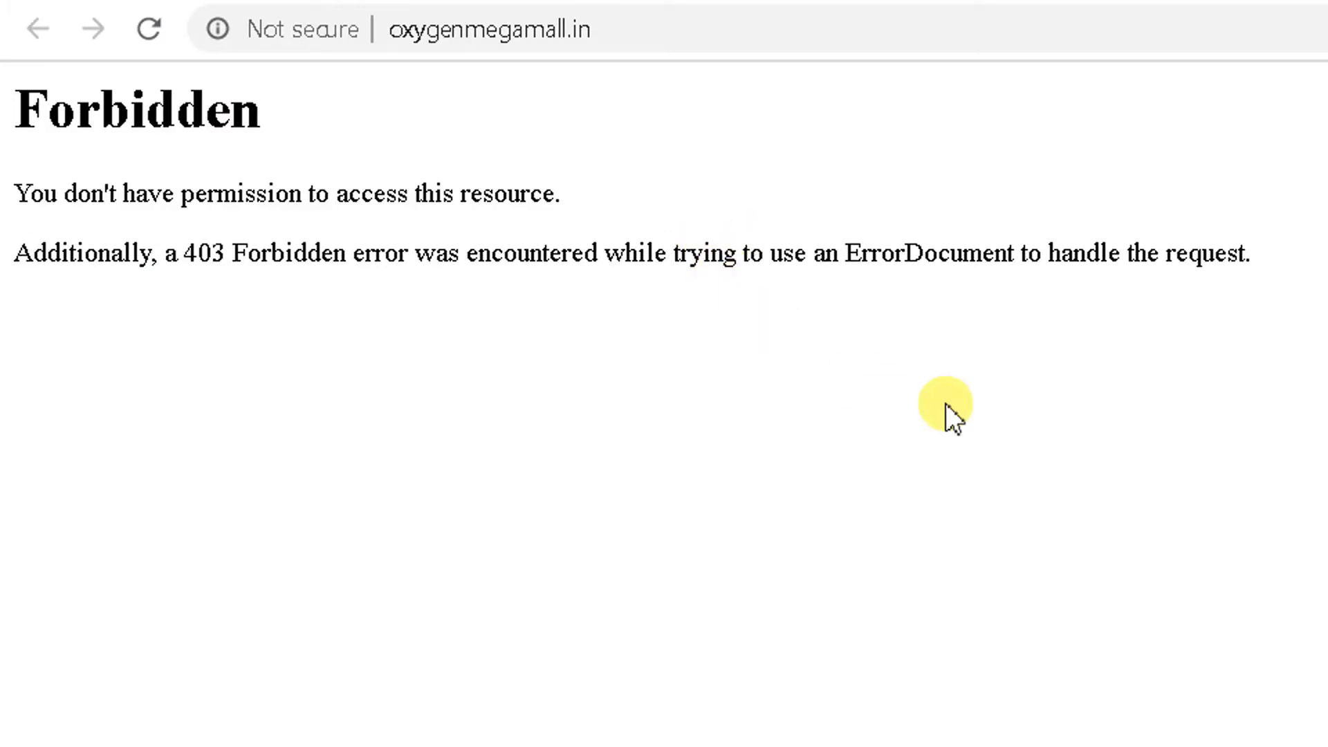
# - Switch to the GoDaddy hosting page for oxygenmegamall.in and open its cPanel admin
pyautogui.click(1089, 28)
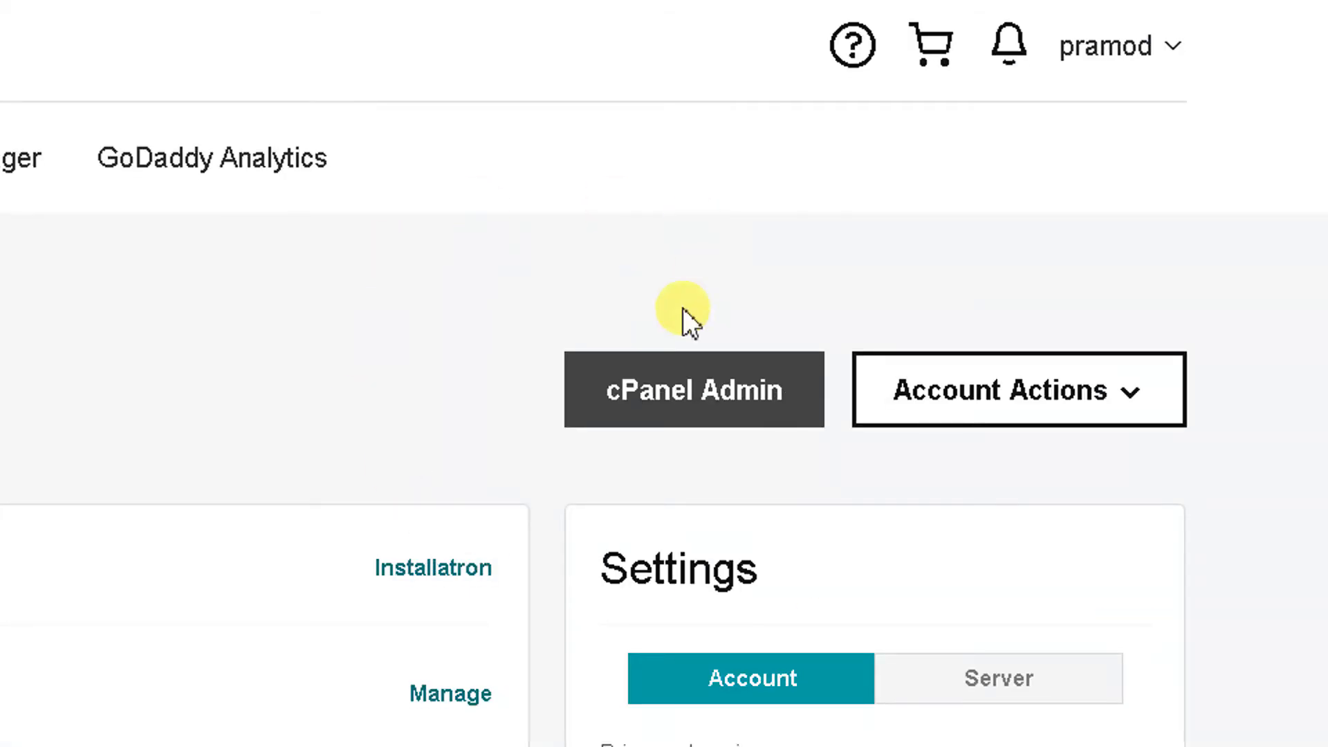
pyautogui.click(653, 400)
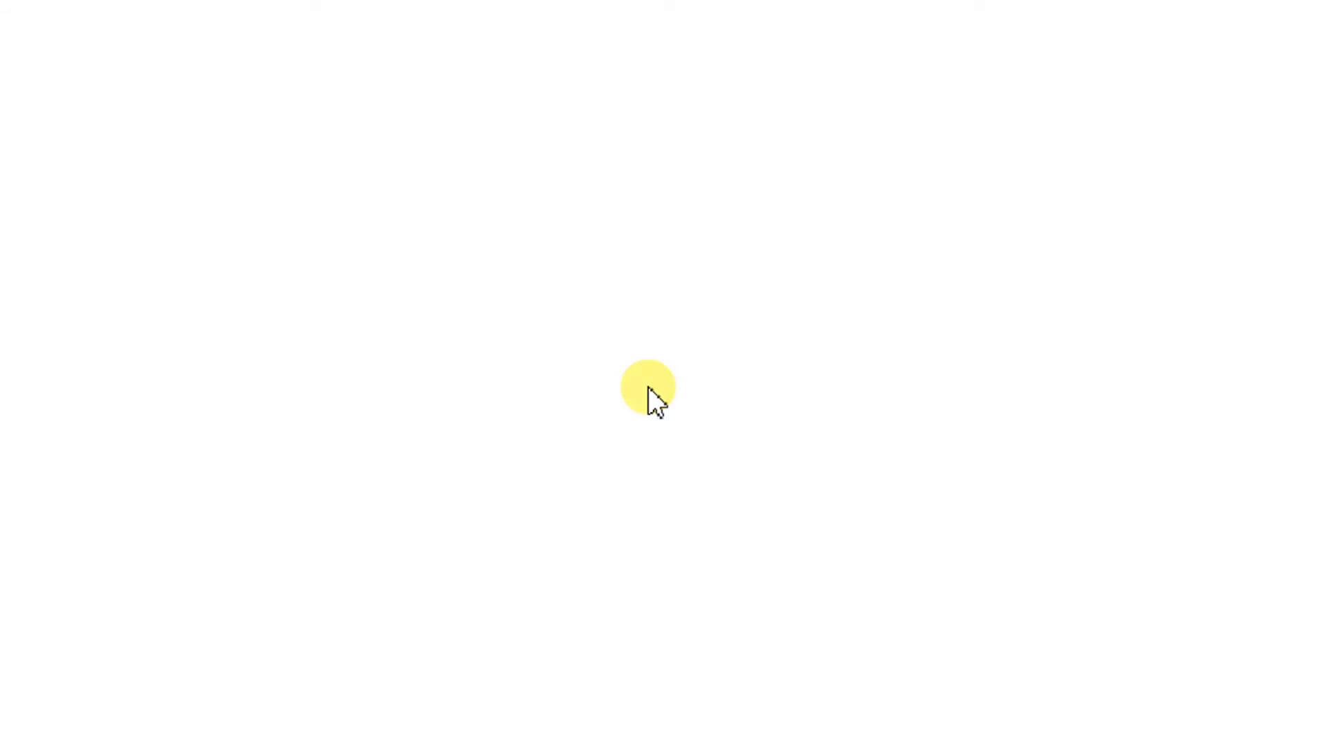
# - Return to the oxygenmegamall.in page and read through its 403 Forbidden error text
pyautogui.click(202, 5)
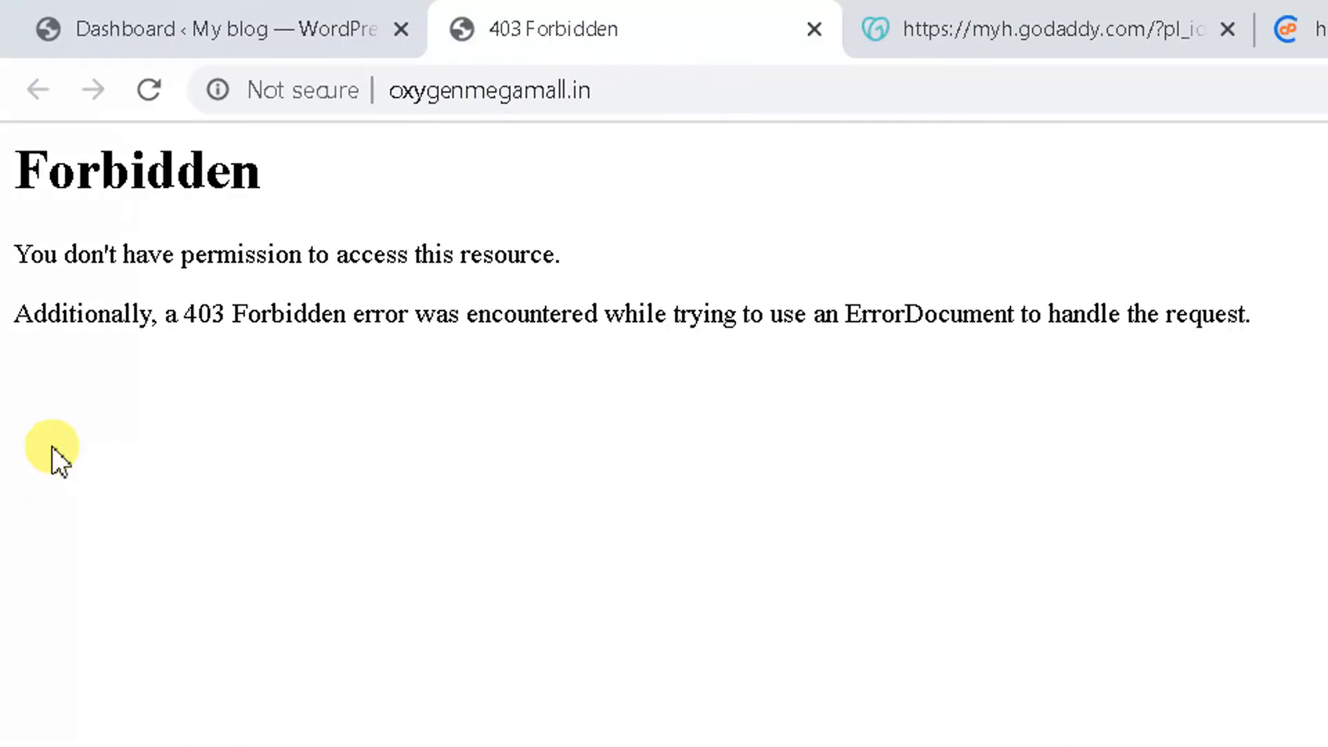
pyautogui.moveTo(17, 254); pyautogui.dragTo(1158, 330)
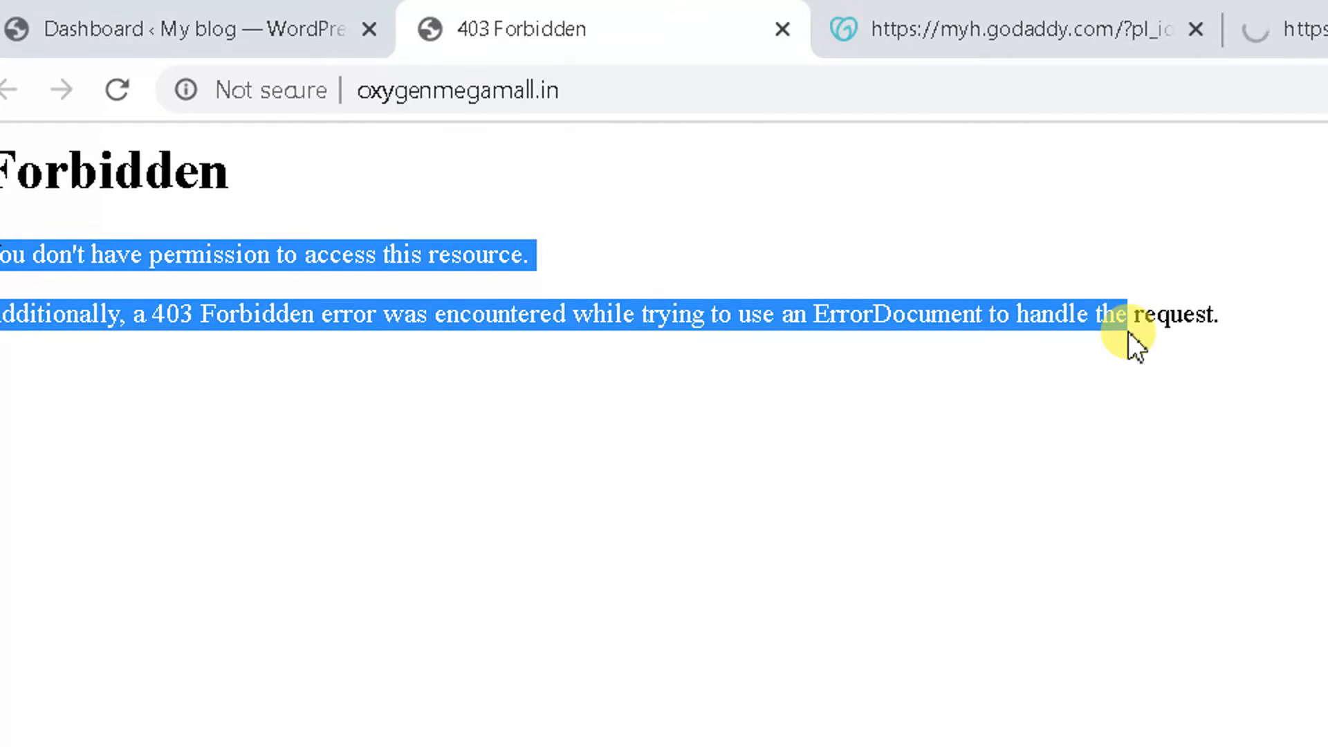
pyautogui.click(1127, 331)
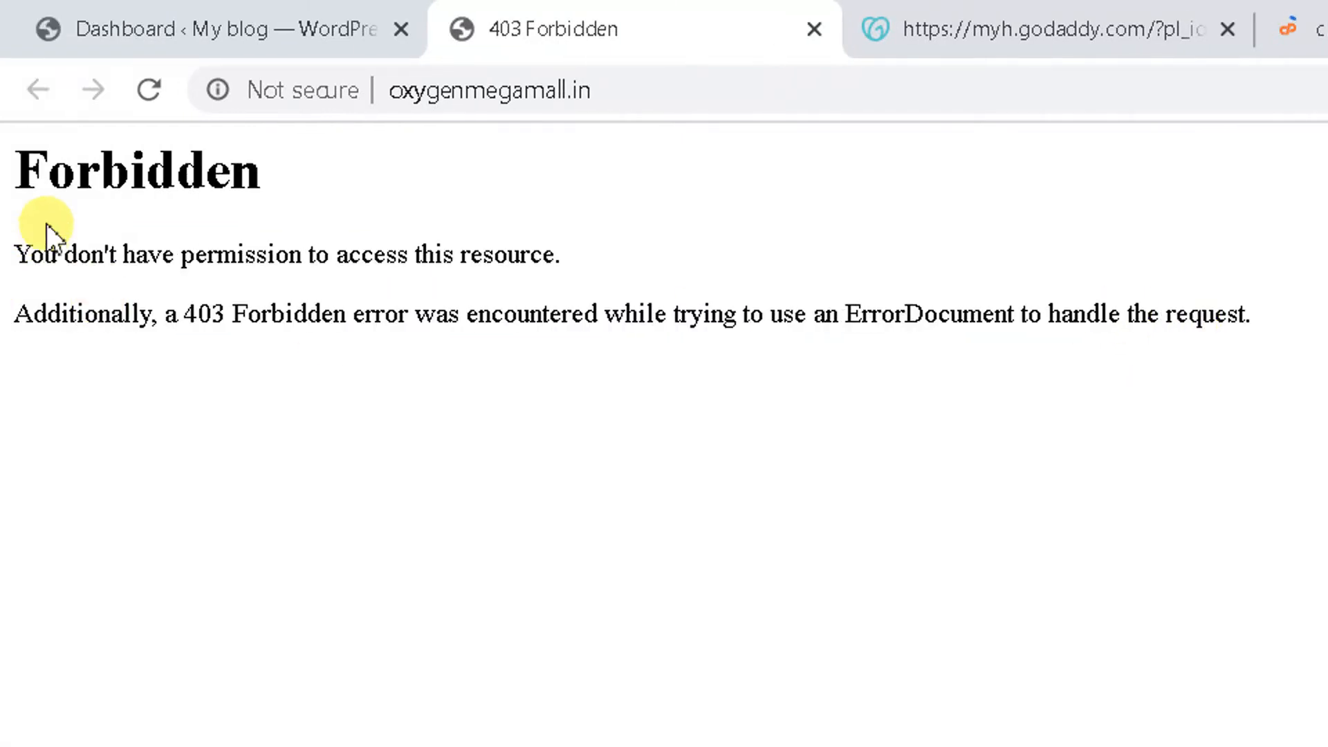
pyautogui.moveTo(20, 181); pyautogui.dragTo(583, 280)
pyautogui.click(572, 298)
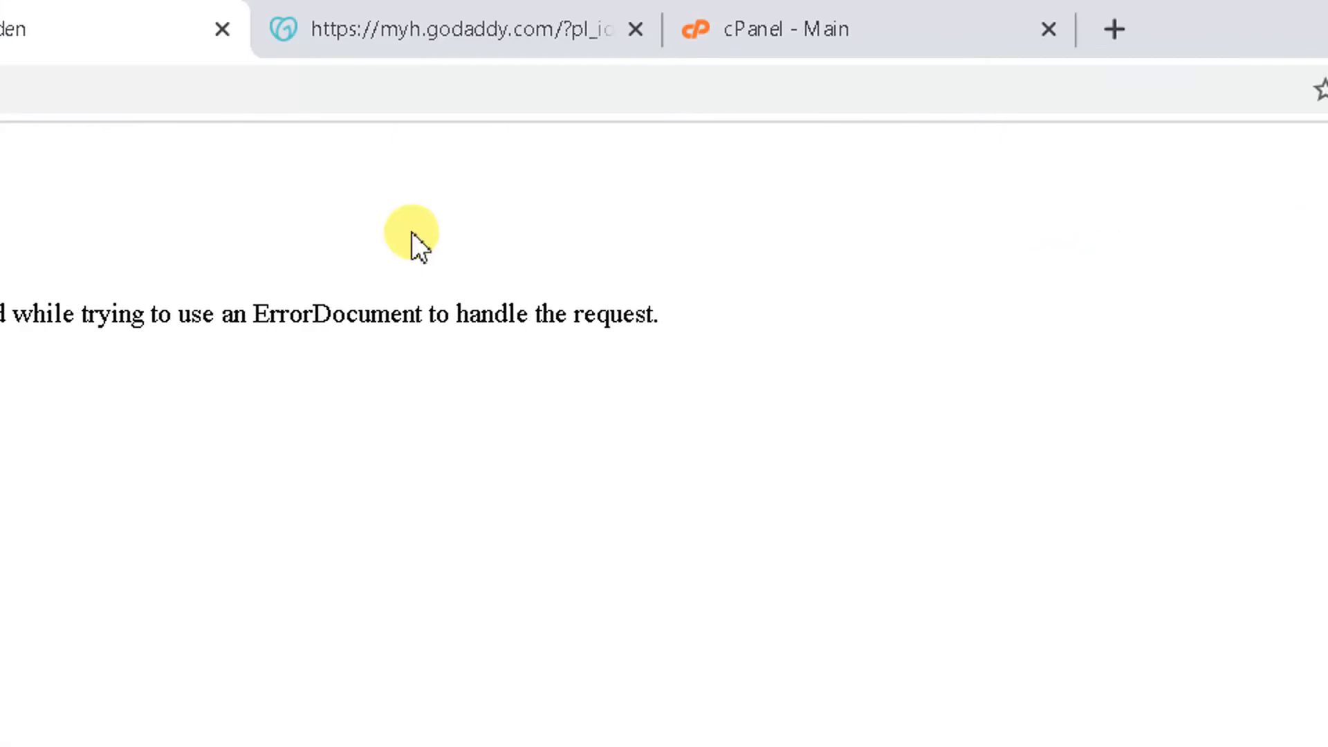
# - Go to the cPanel main page and open File Manager from the Files section
pyautogui.click(765, 17)
pyautogui.click(529, 15)
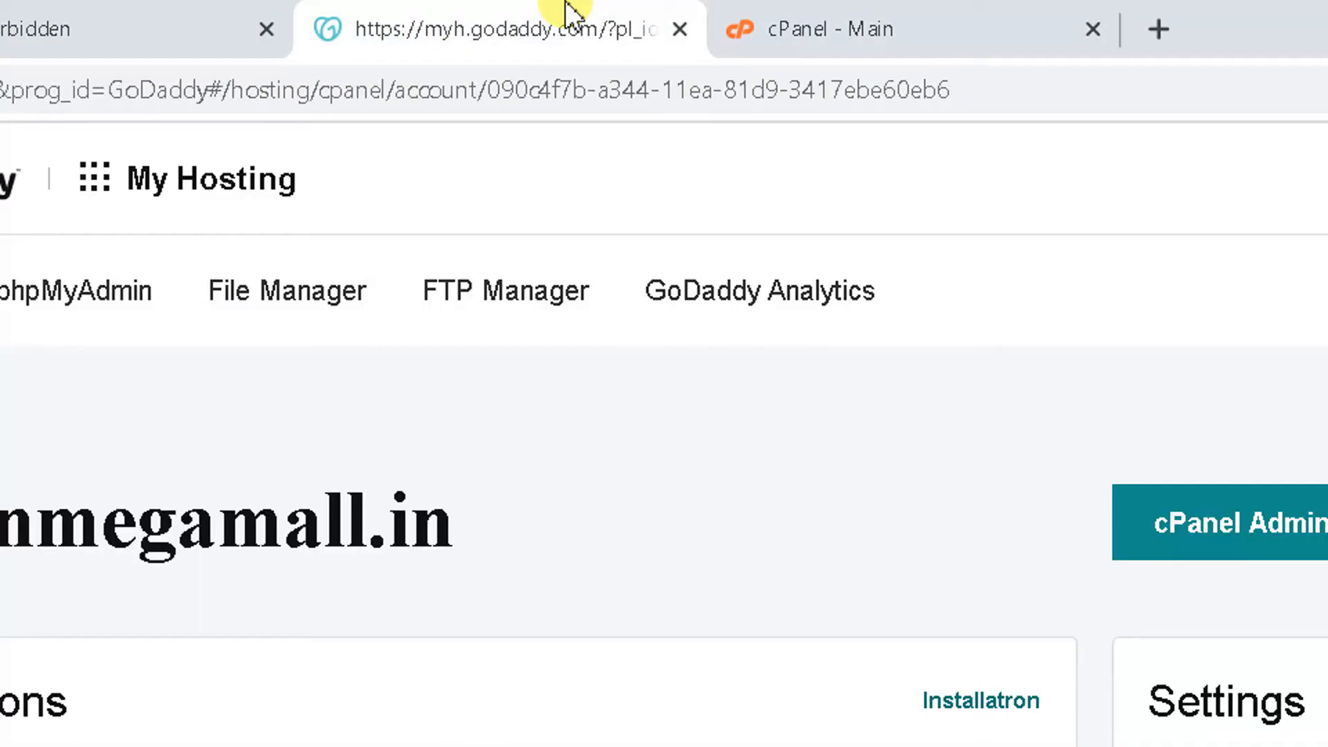
pyautogui.click(761, 16)
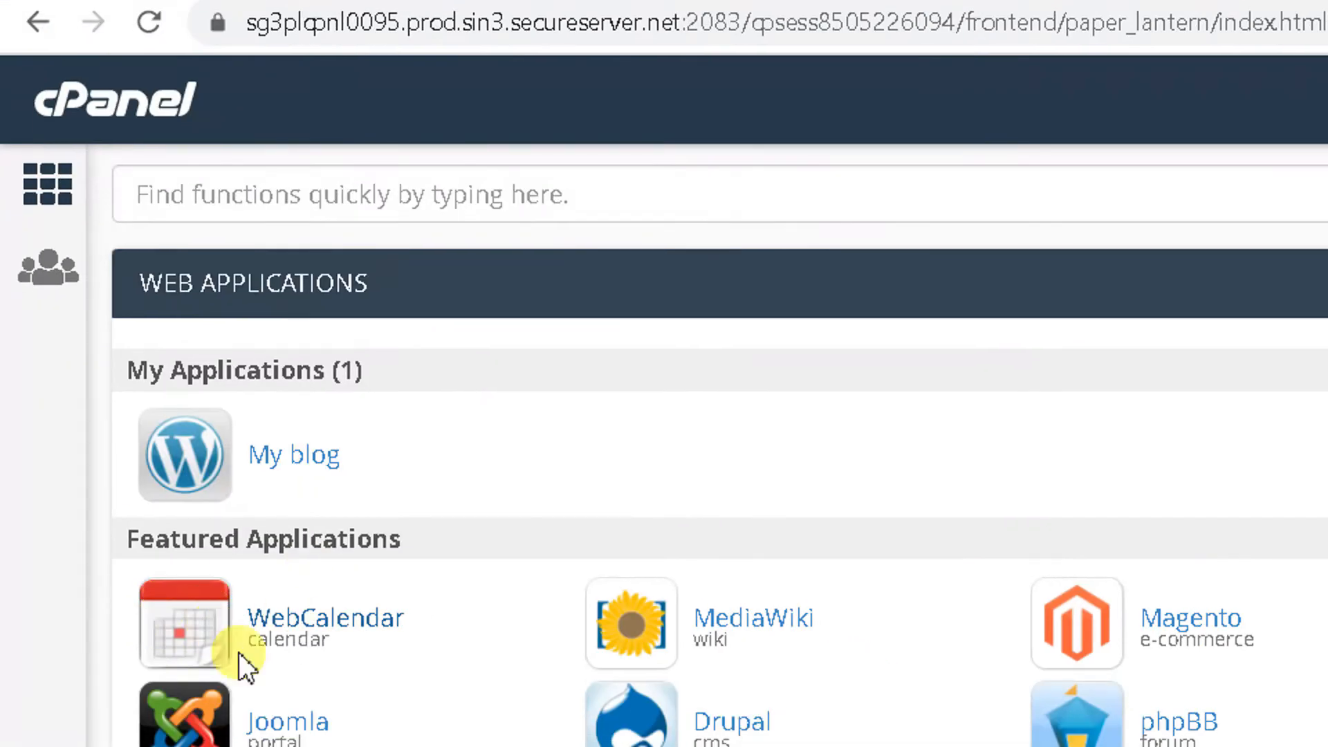
pyautogui.scroll(-2, 41, 740)
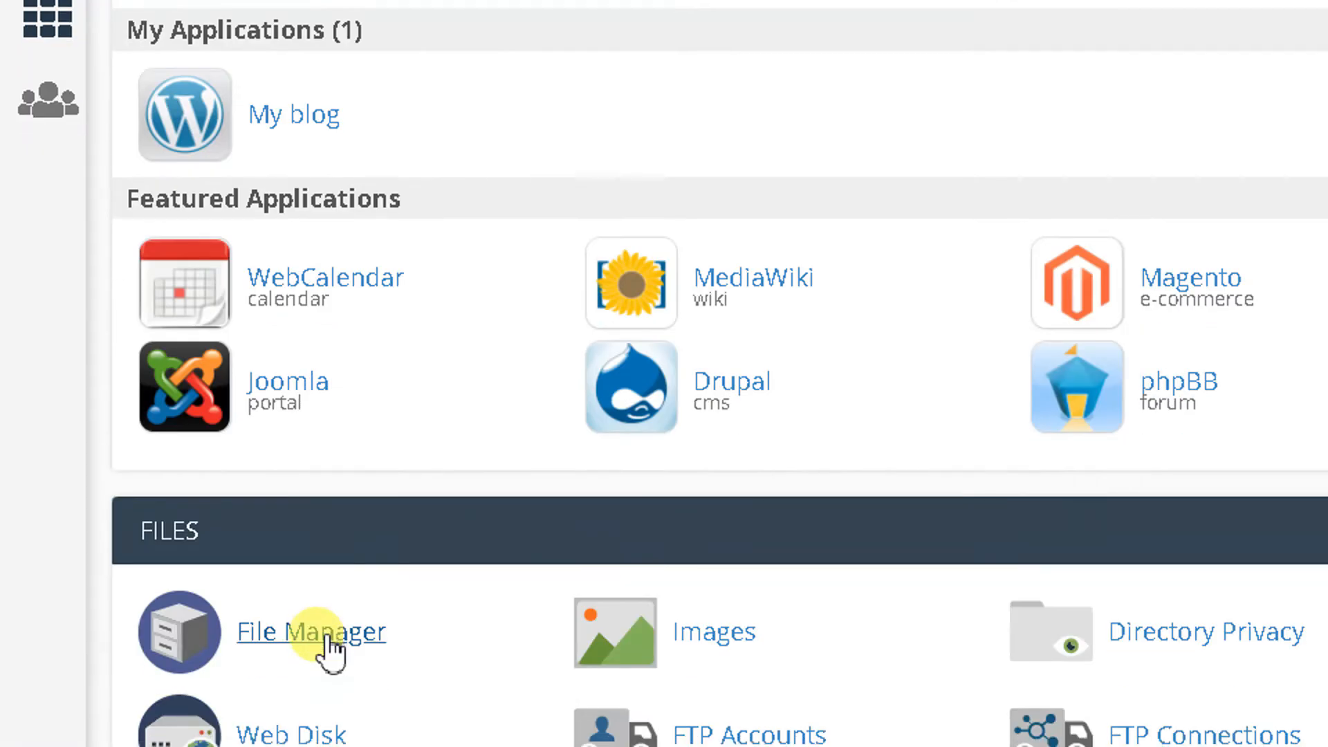
pyautogui.click(325, 635)
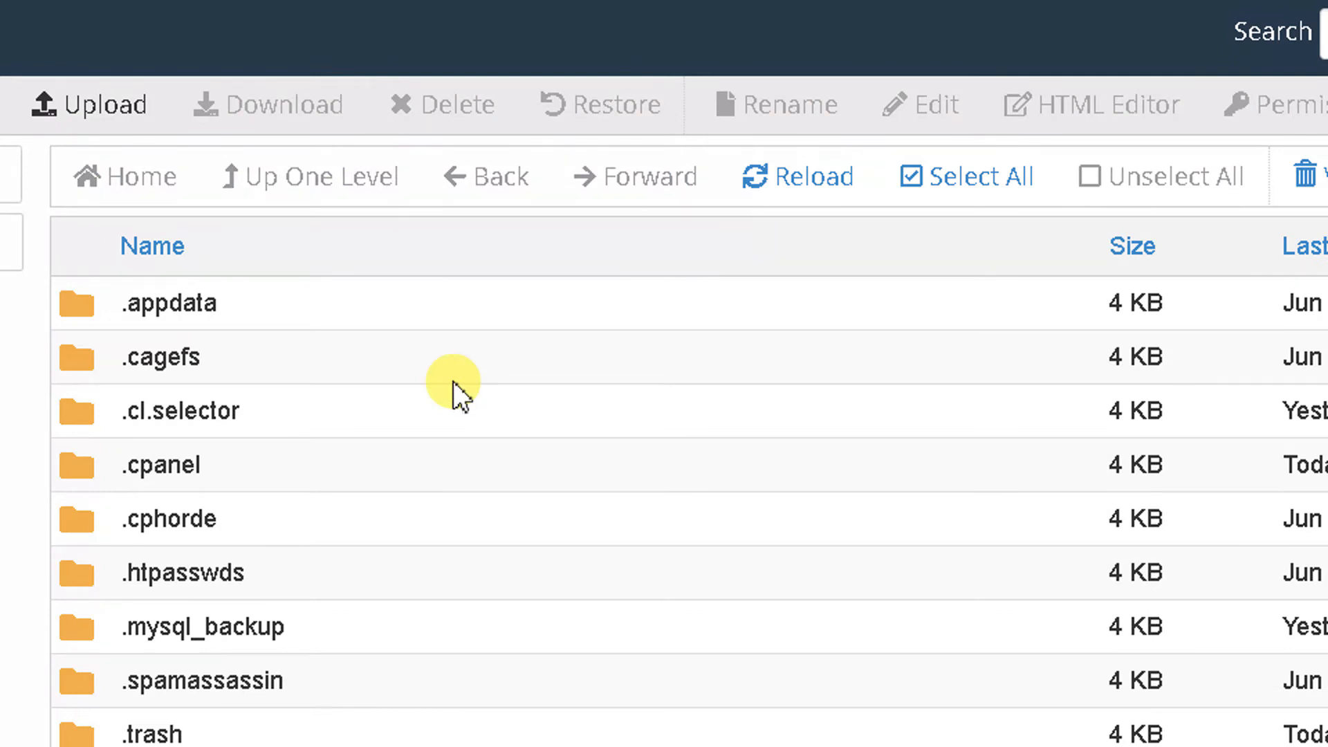
# - Open the public_html folder and look through its file list for index.php
pyautogui.scroll(-3, 454, 381)
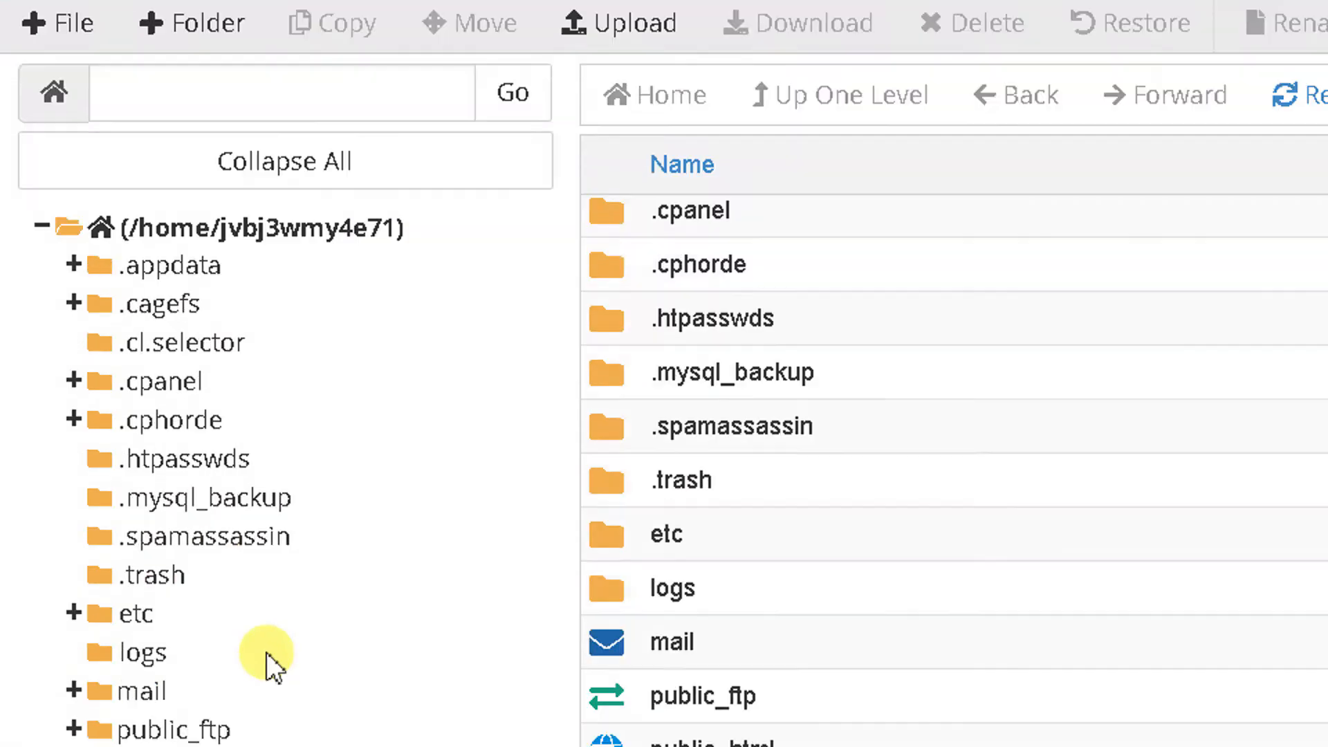
pyautogui.click(184, 585)
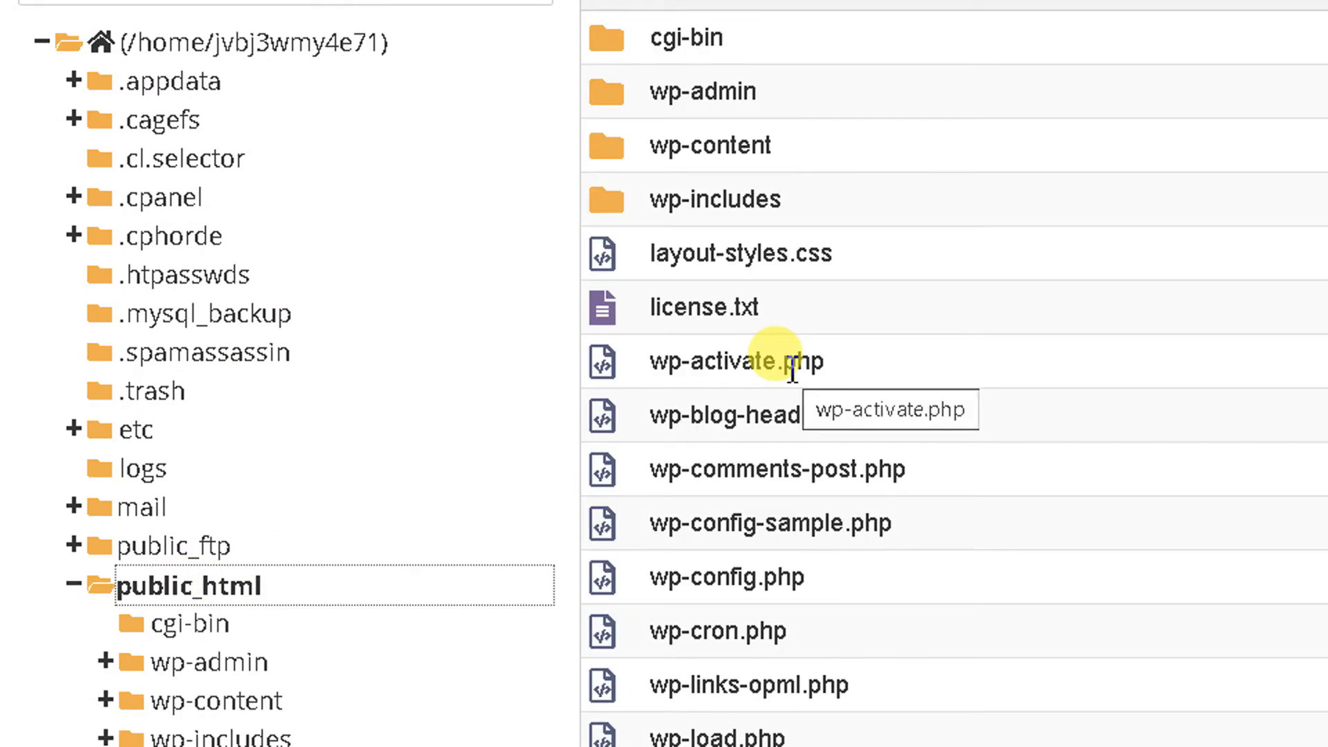
pyautogui.scroll(-3, 791, 370)
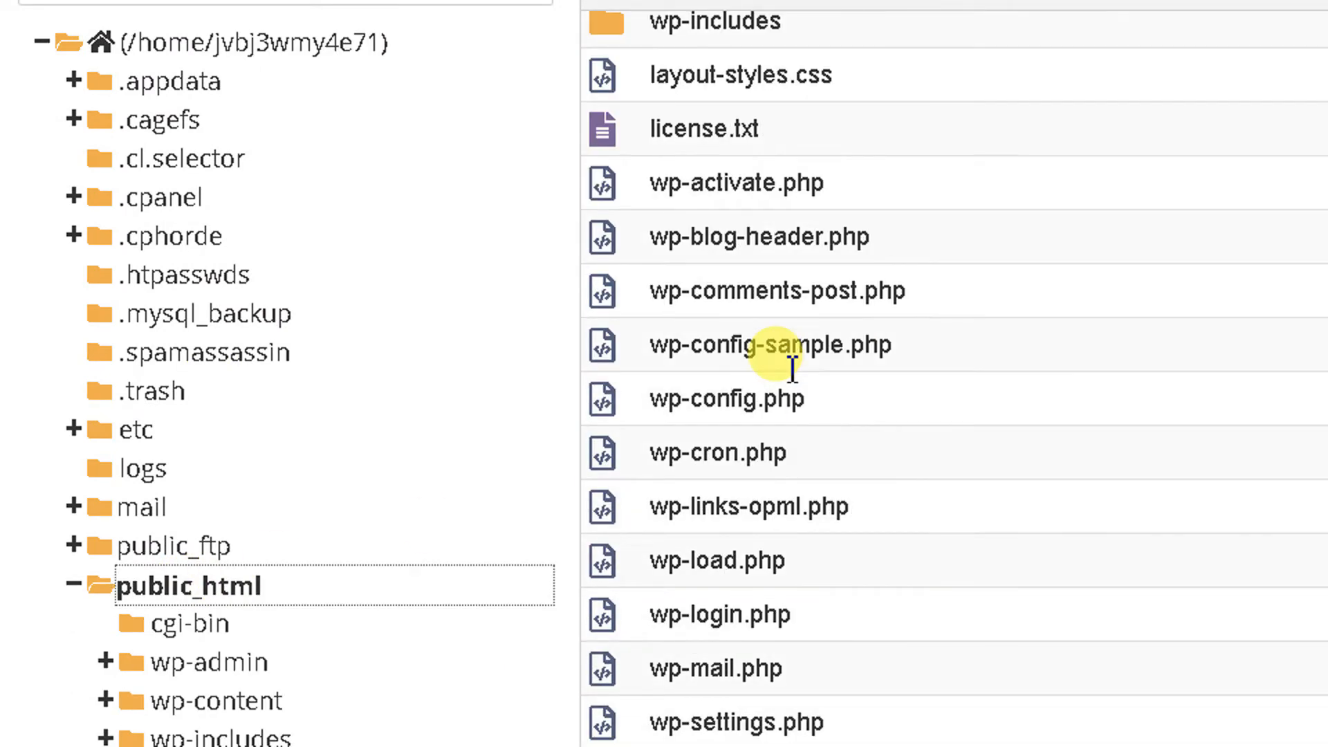
pyautogui.scroll(3, 852, 318)
pyautogui.scroll(-3, 852, 318)
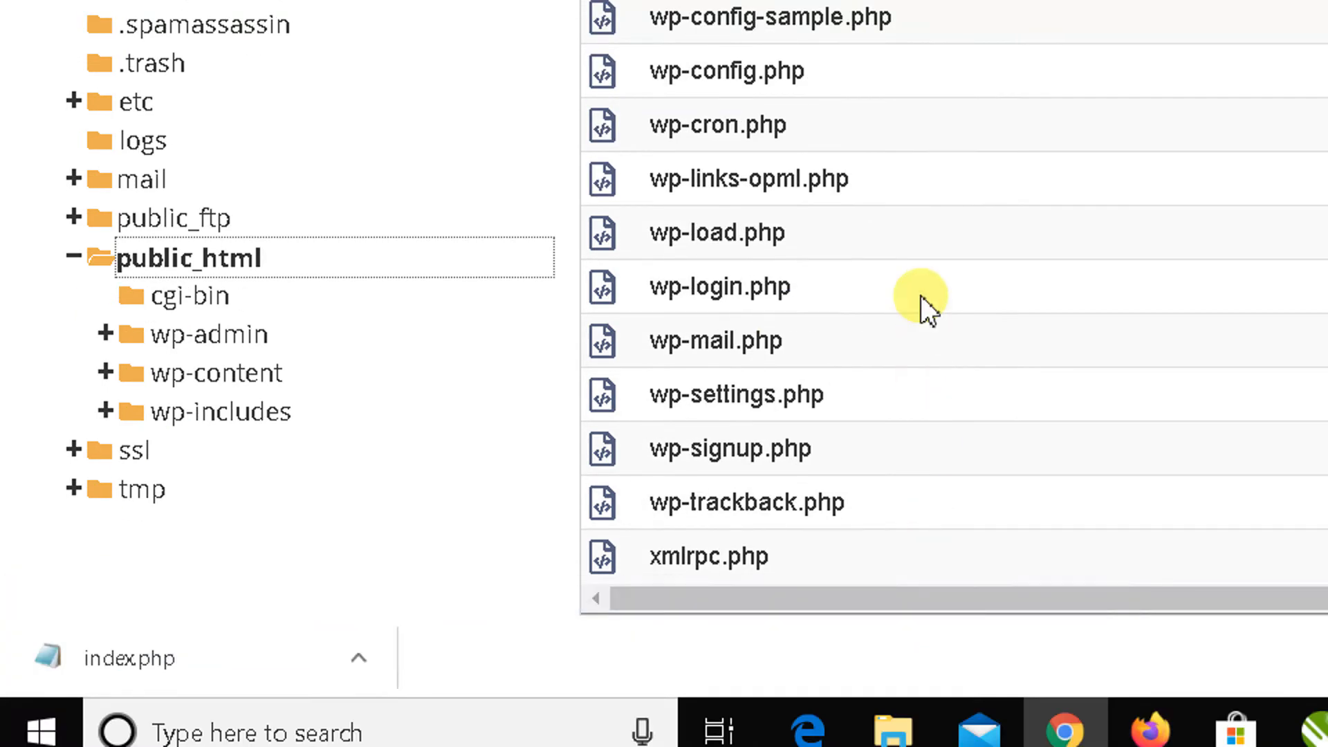
pyautogui.scroll(3, 921, 299)
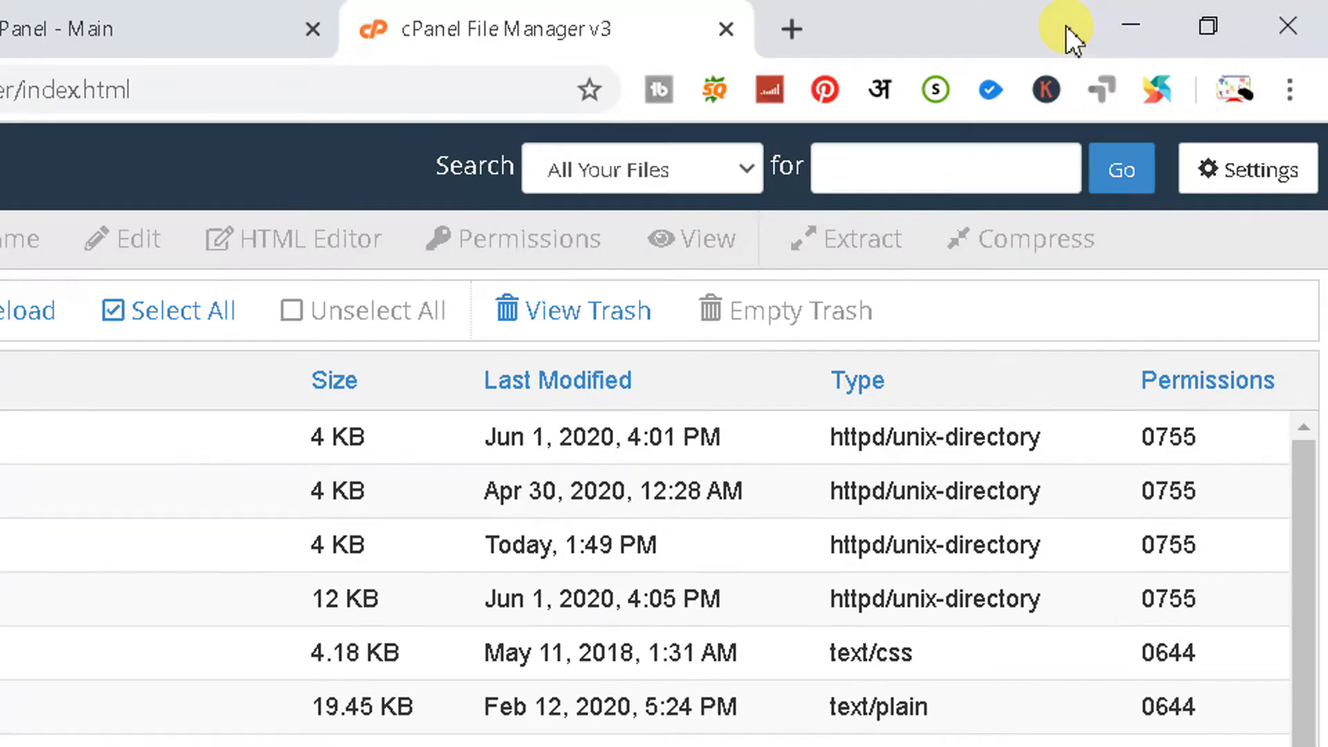
# - Switch to File Explorer, open the local index.php in Notepad, and examine its WordPress code from the opening PHP tag onward
pyautogui.click(1114, 22)
pyautogui.doubleClick(429, 436)
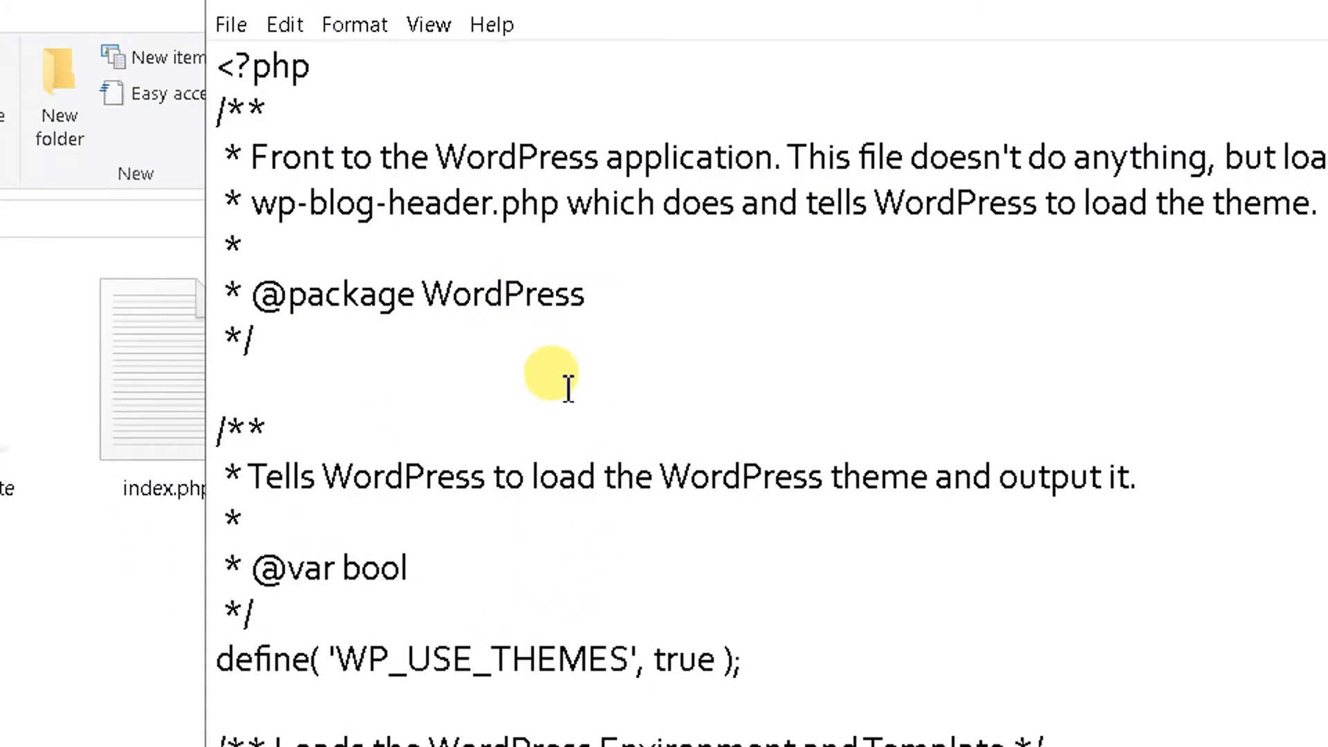
pyautogui.moveTo(218, 66); pyautogui.dragTo(1047, 746)
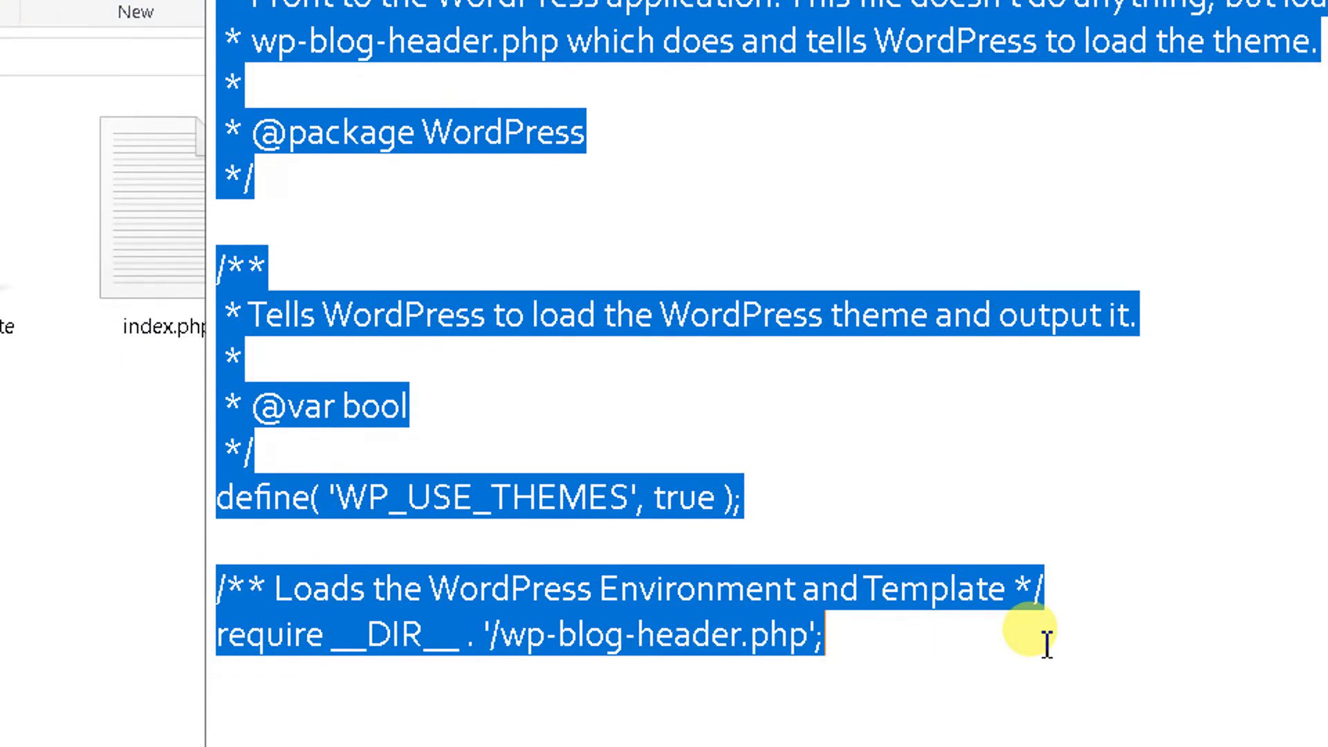
pyautogui.moveTo(860, 625); pyautogui.dragTo(258, 0)
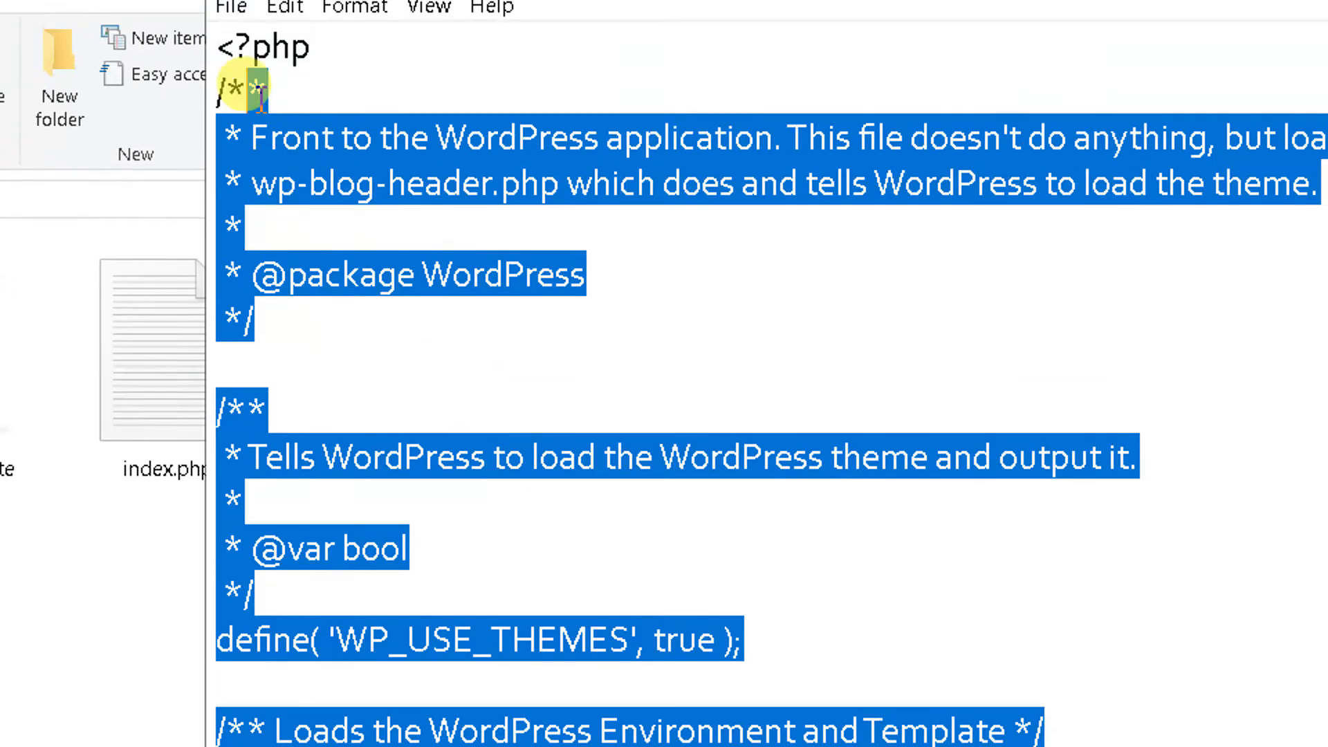
pyautogui.moveTo(257, 89); pyautogui.dragTo(229, 50)
pyautogui.click(237, 57)
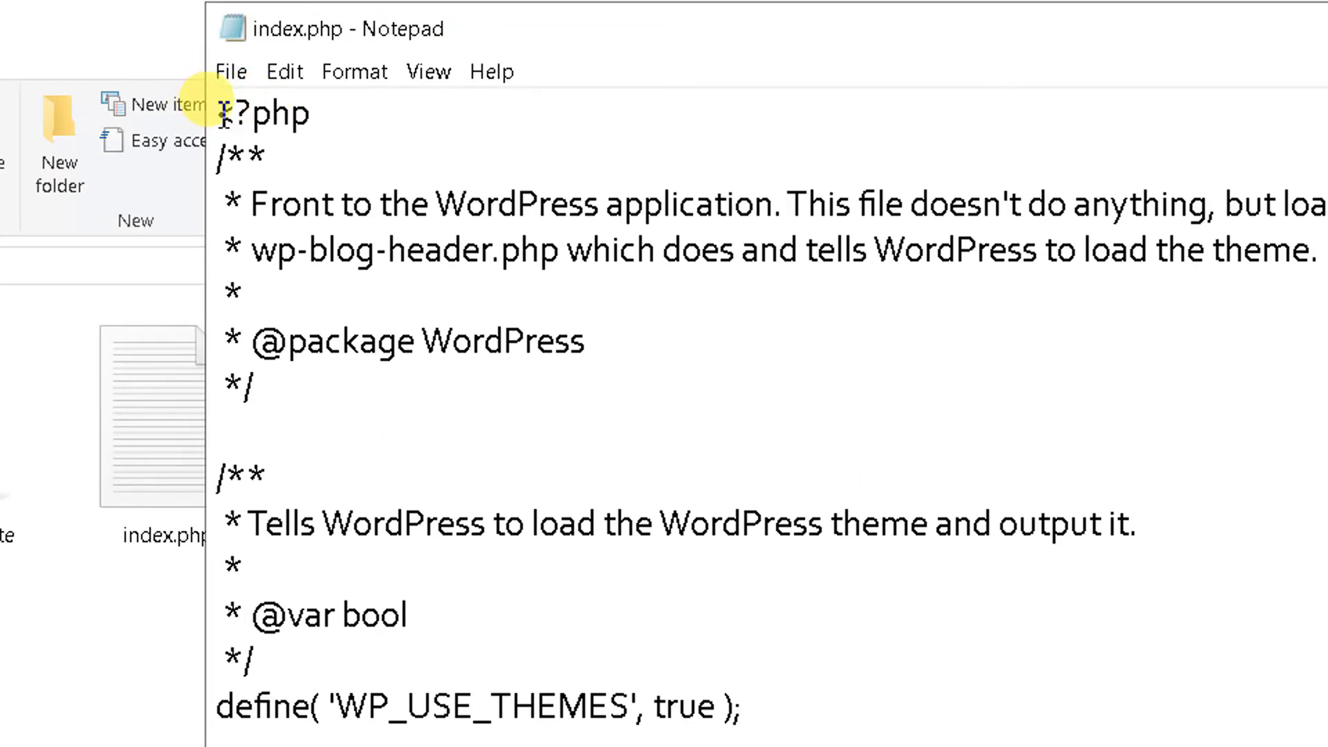
pyautogui.moveTo(220, 111); pyautogui.dragTo(252, 154)
pyautogui.click(317, 205)
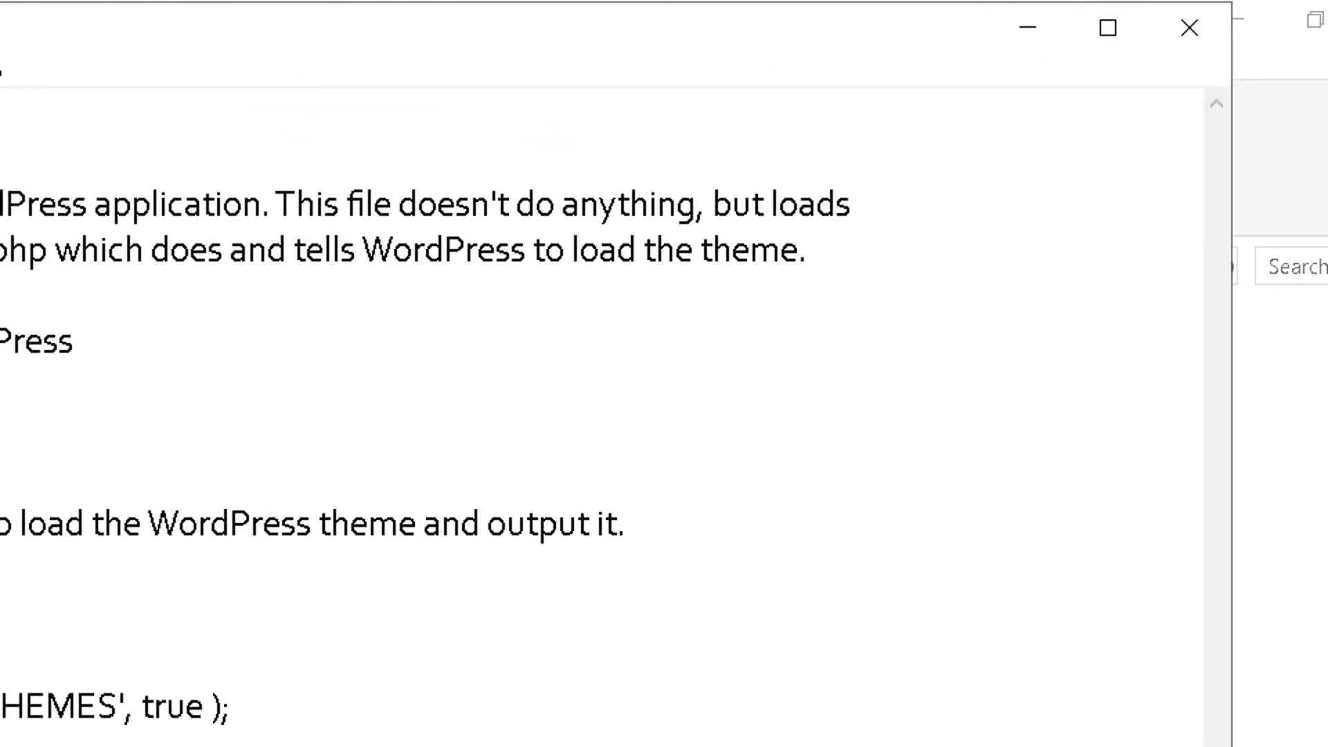
pyautogui.click(1019, 28)
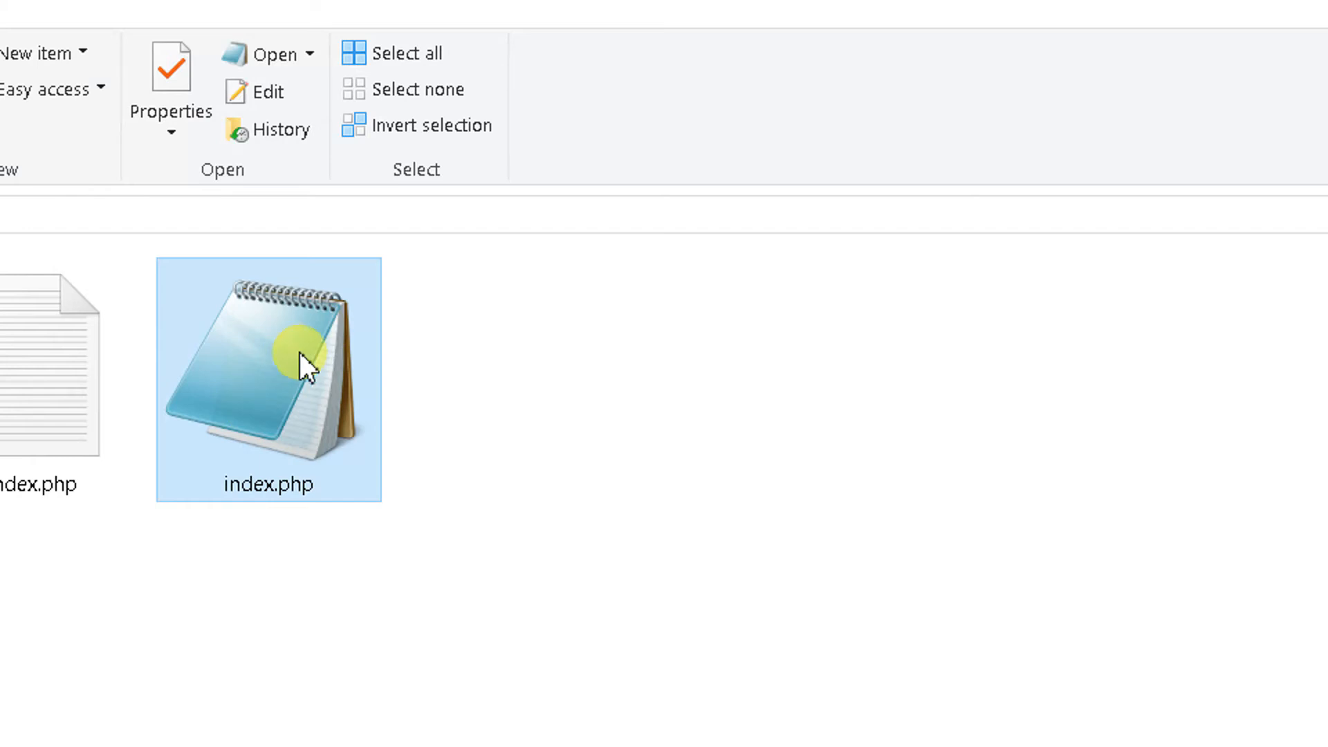
# - Switch back to cPanel File Manager, upload the Notepad-icon index.php from Downloads into public_html, and return to that folder's file list
pyautogui.click(257, 704)
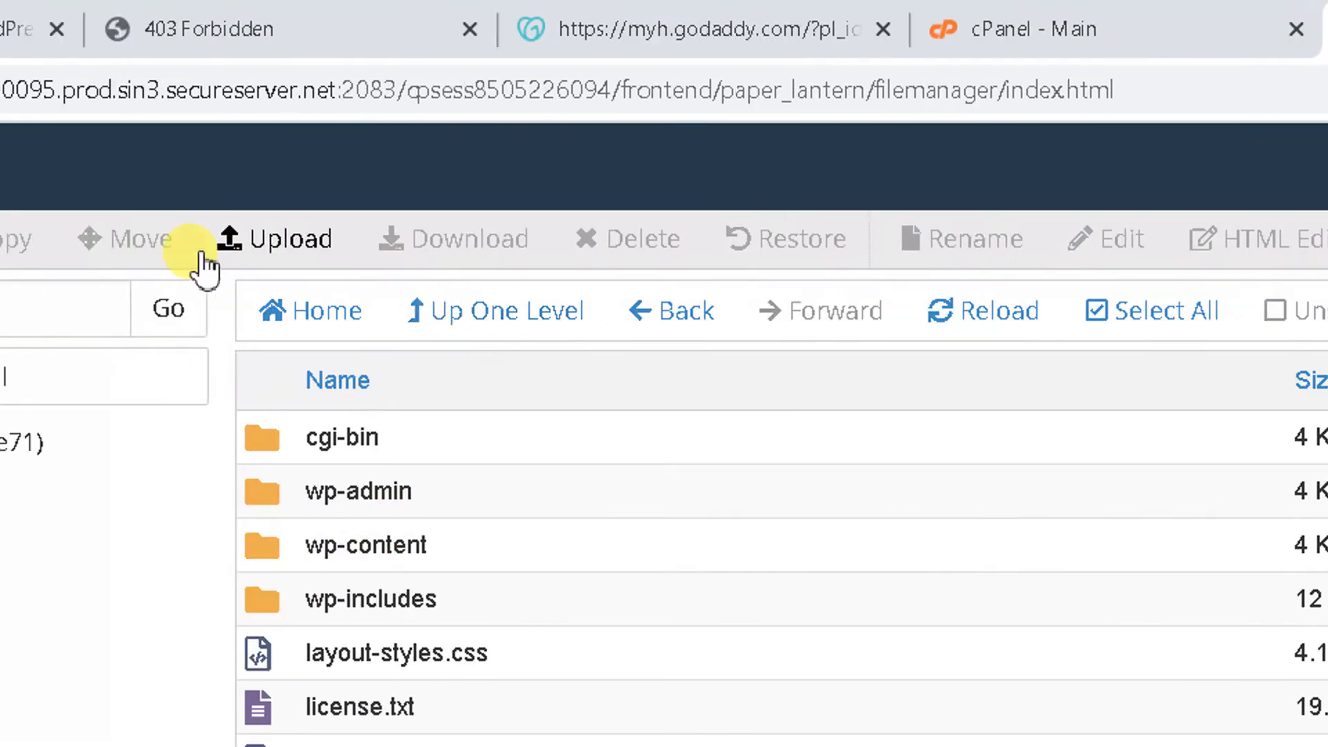
pyautogui.scroll(-2, 391, 542)
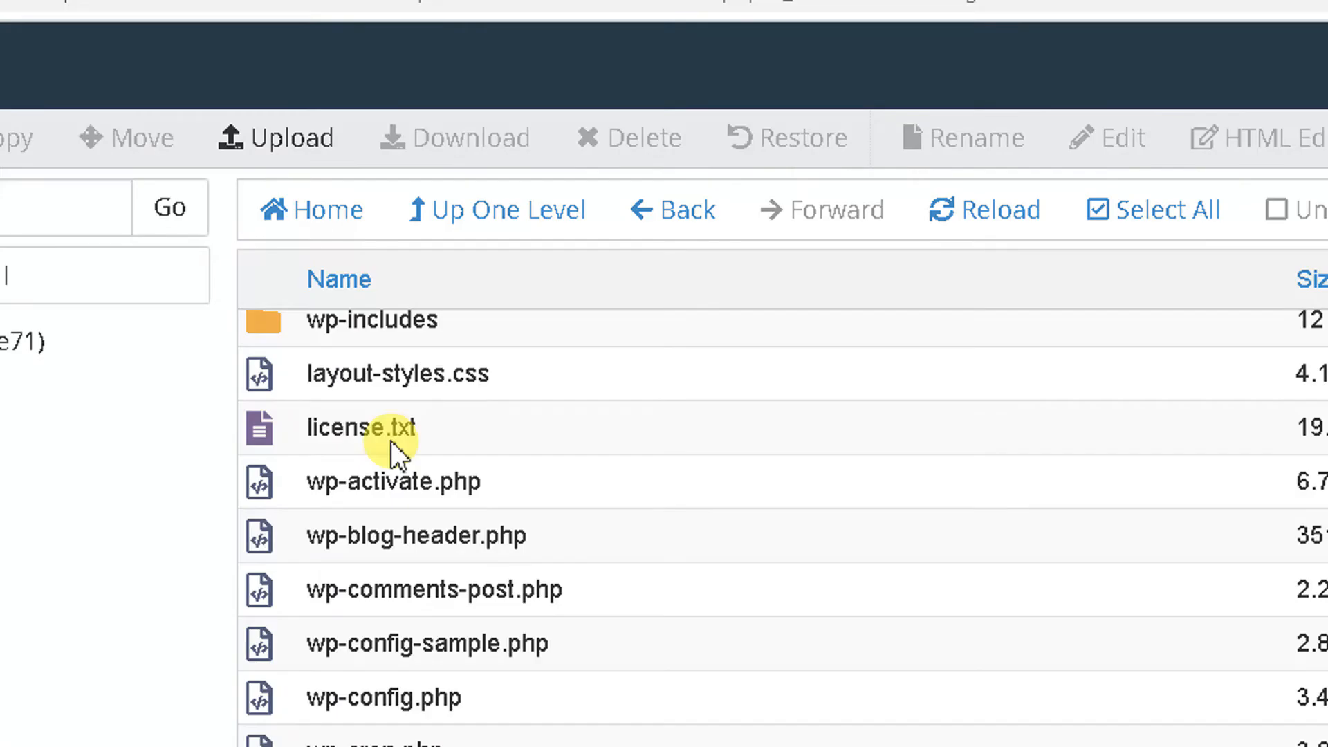
pyautogui.click(304, 143)
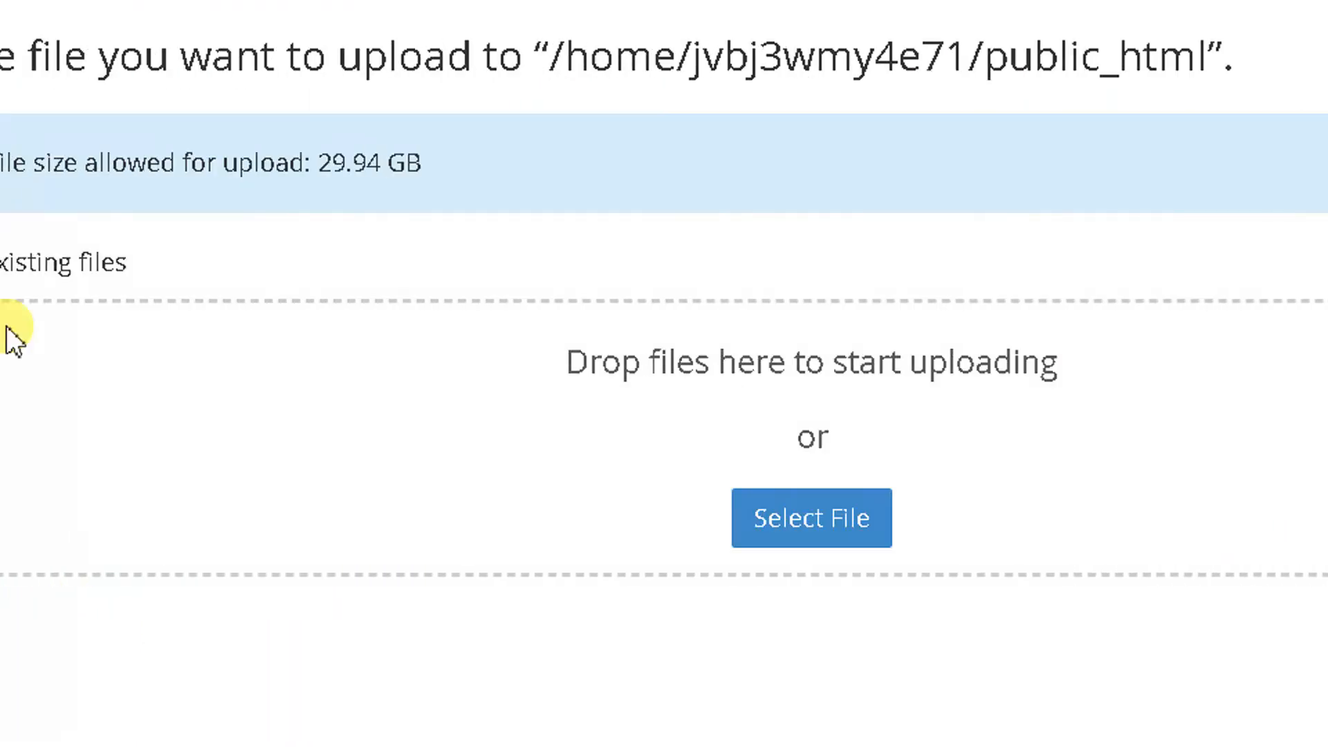
pyautogui.click(821, 542)
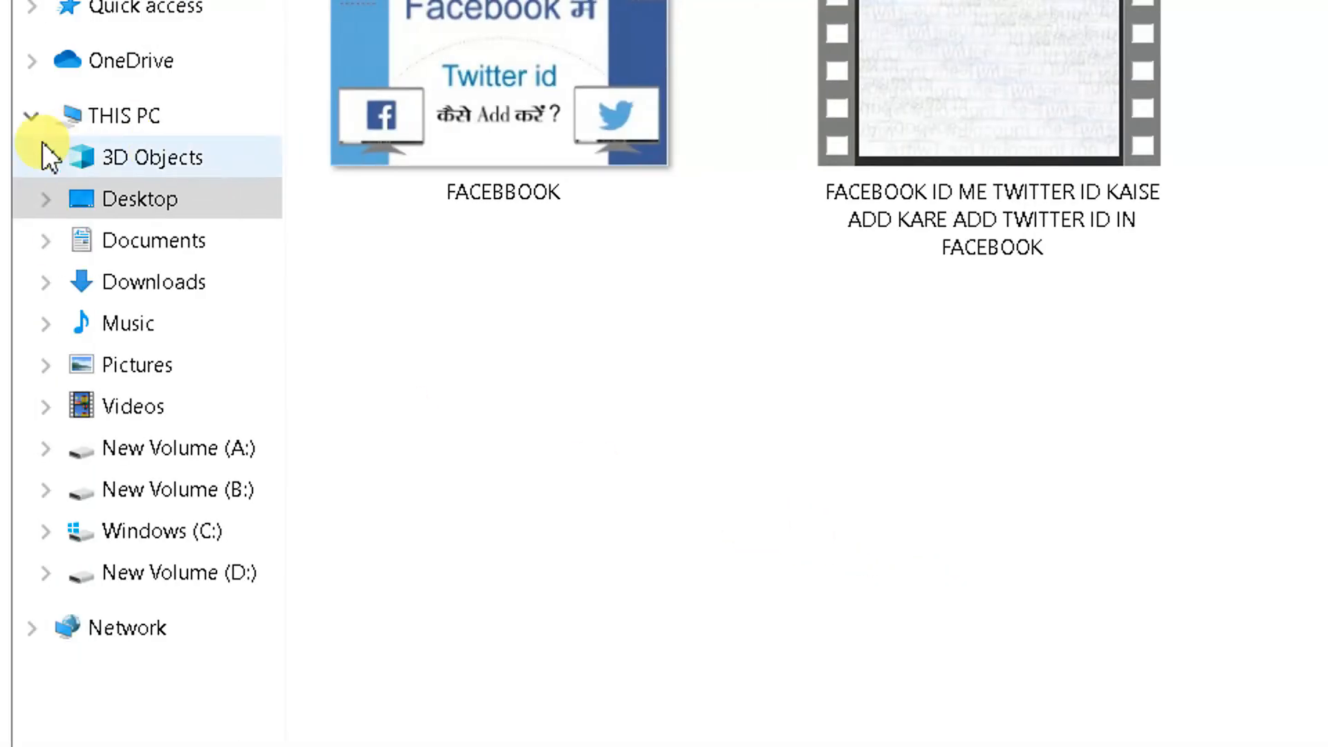
pyautogui.click(128, 287)
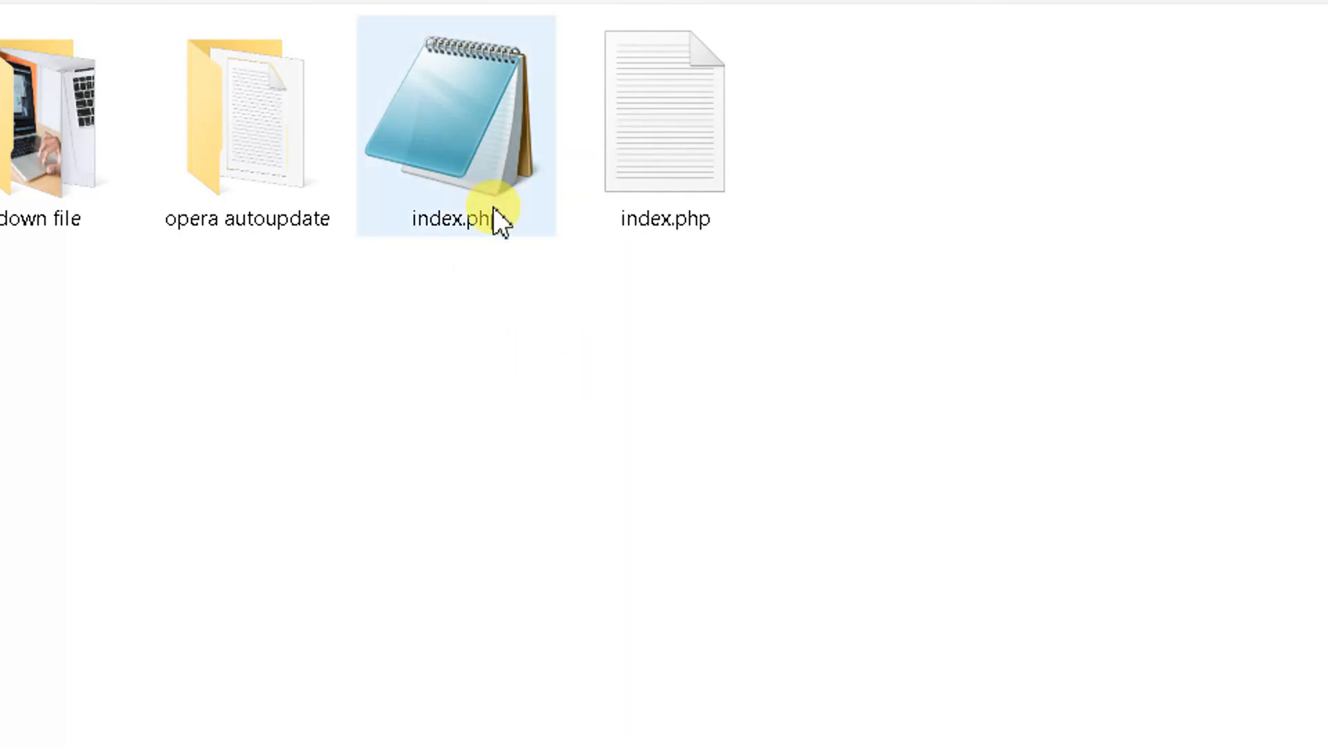
pyautogui.click(467, 159)
pyautogui.click(1120, 619)
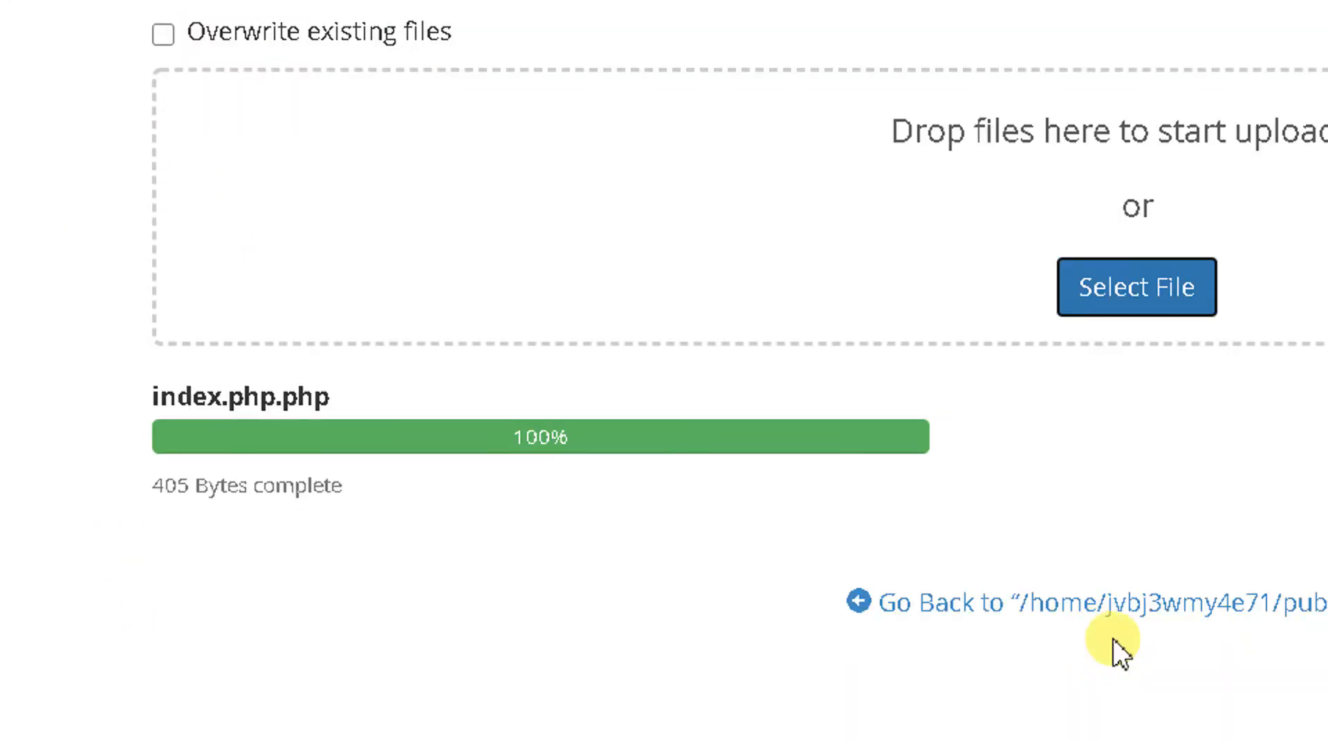
pyautogui.click(1069, 610)
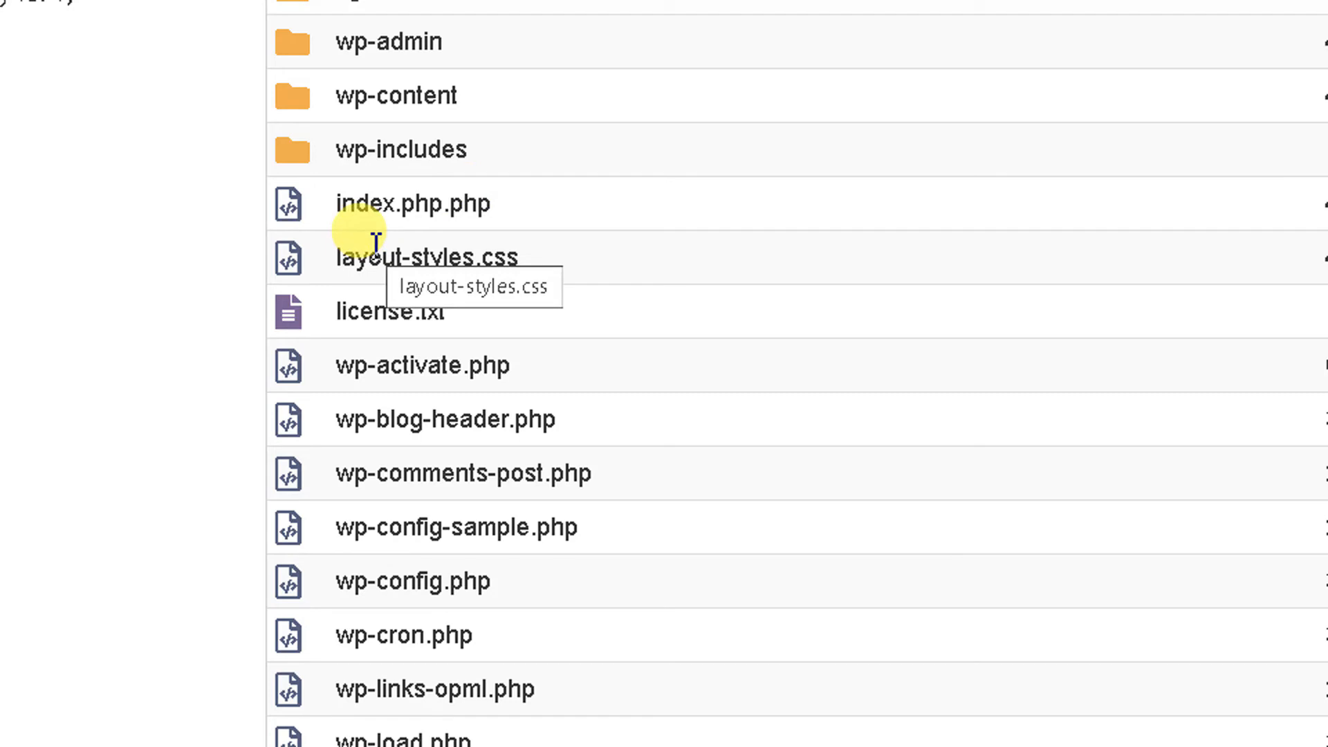
pyautogui.click(377, 206)
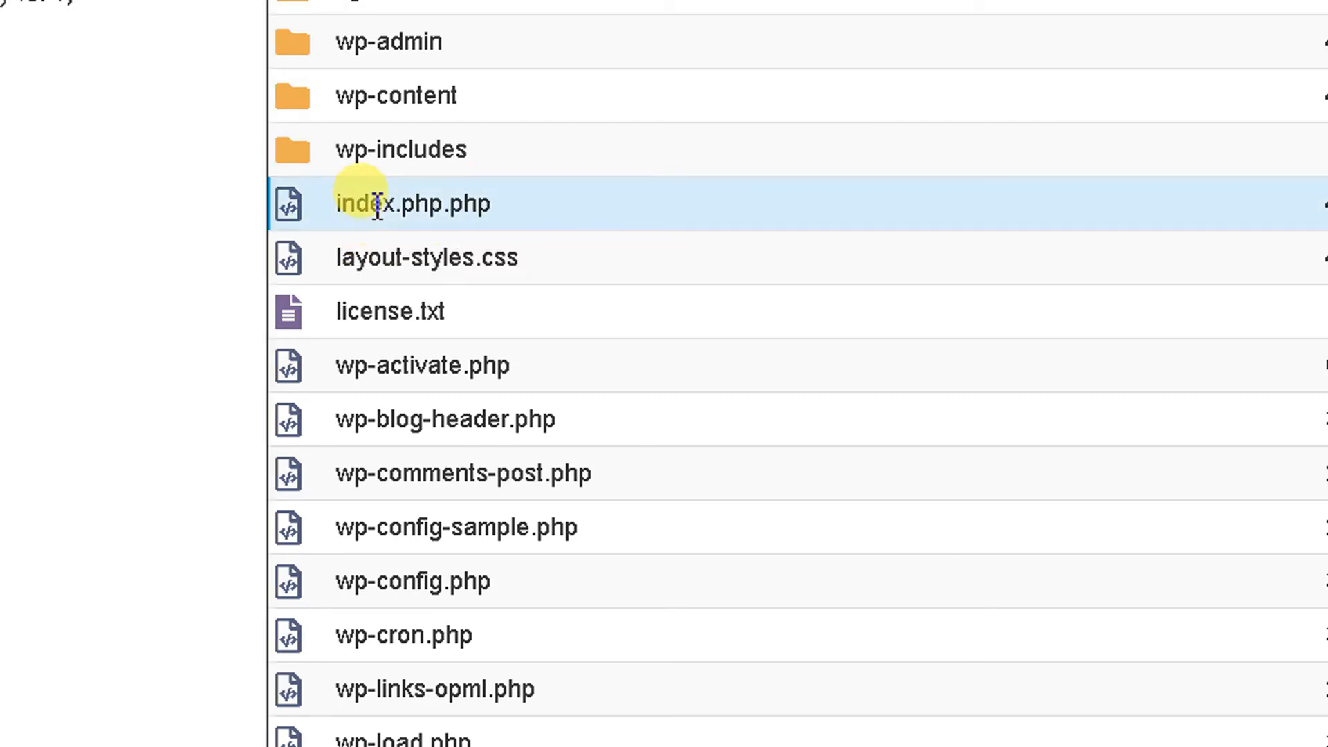
pyautogui.rightClick(377, 205)
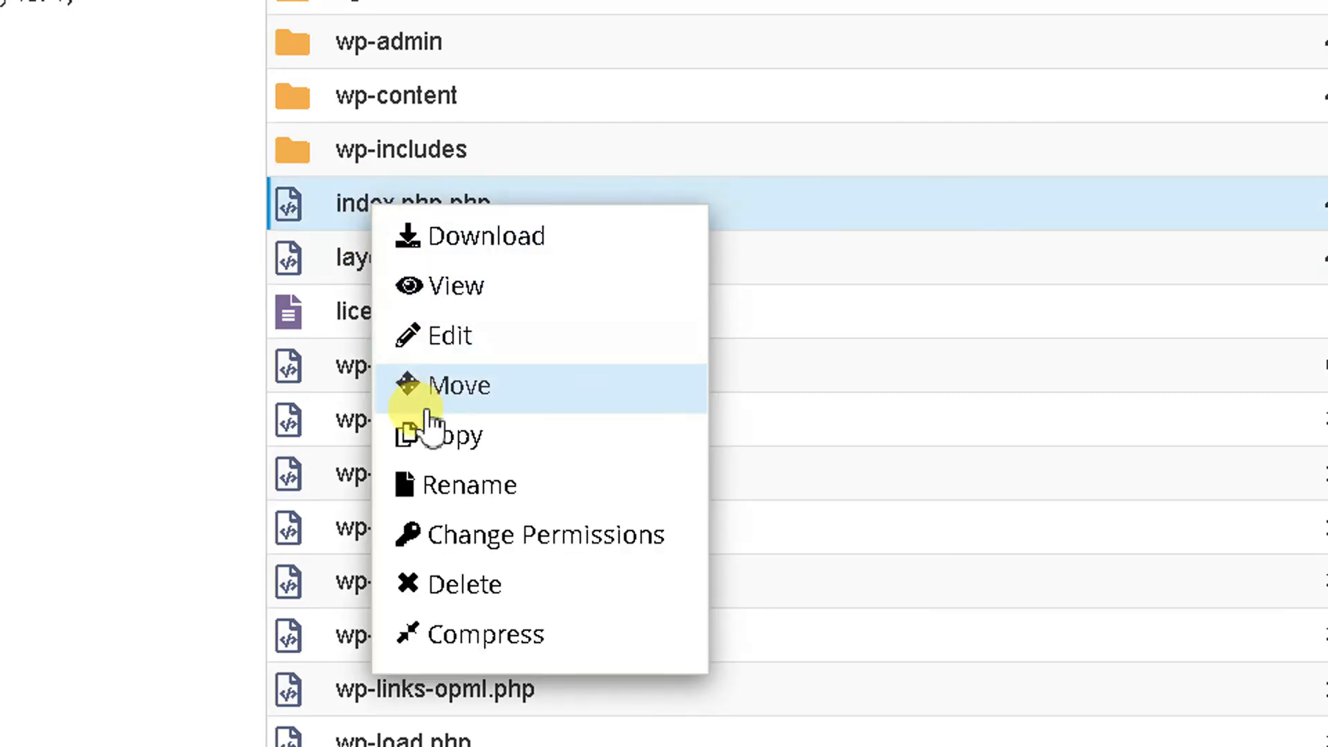
pyautogui.doubleClick(360, 205)
pyautogui.click(462, 205)
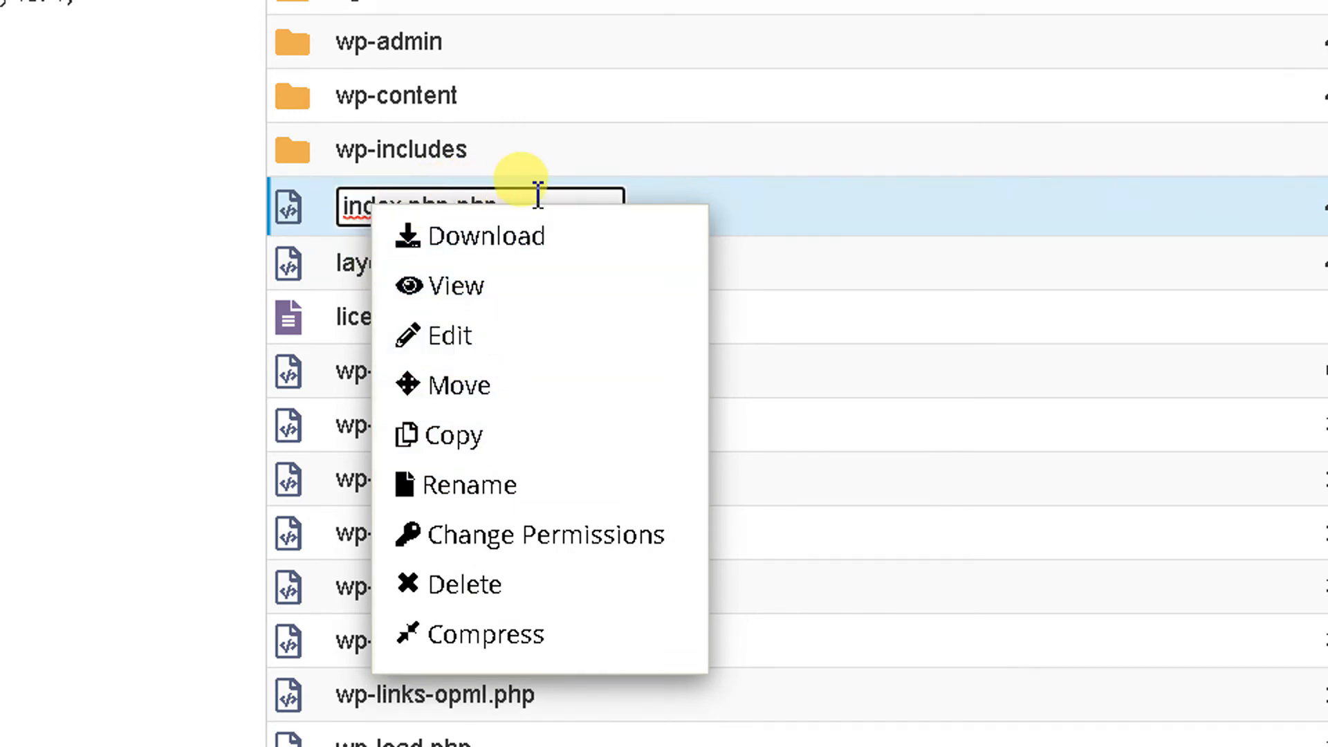
pyautogui.click(326, 242)
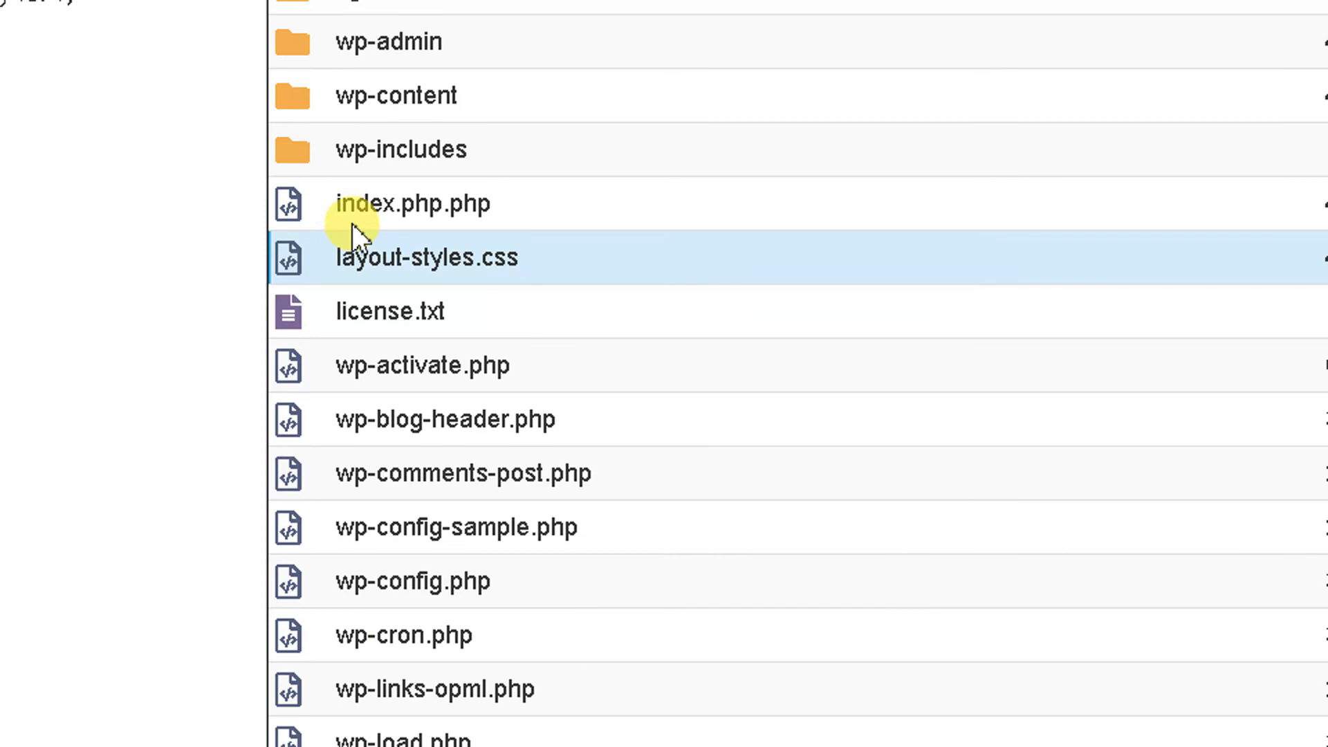
# - Rename the uploaded index.php.php file in public_html to index.php
pyautogui.doubleClick(376, 206)
pyautogui.click(527, 207)
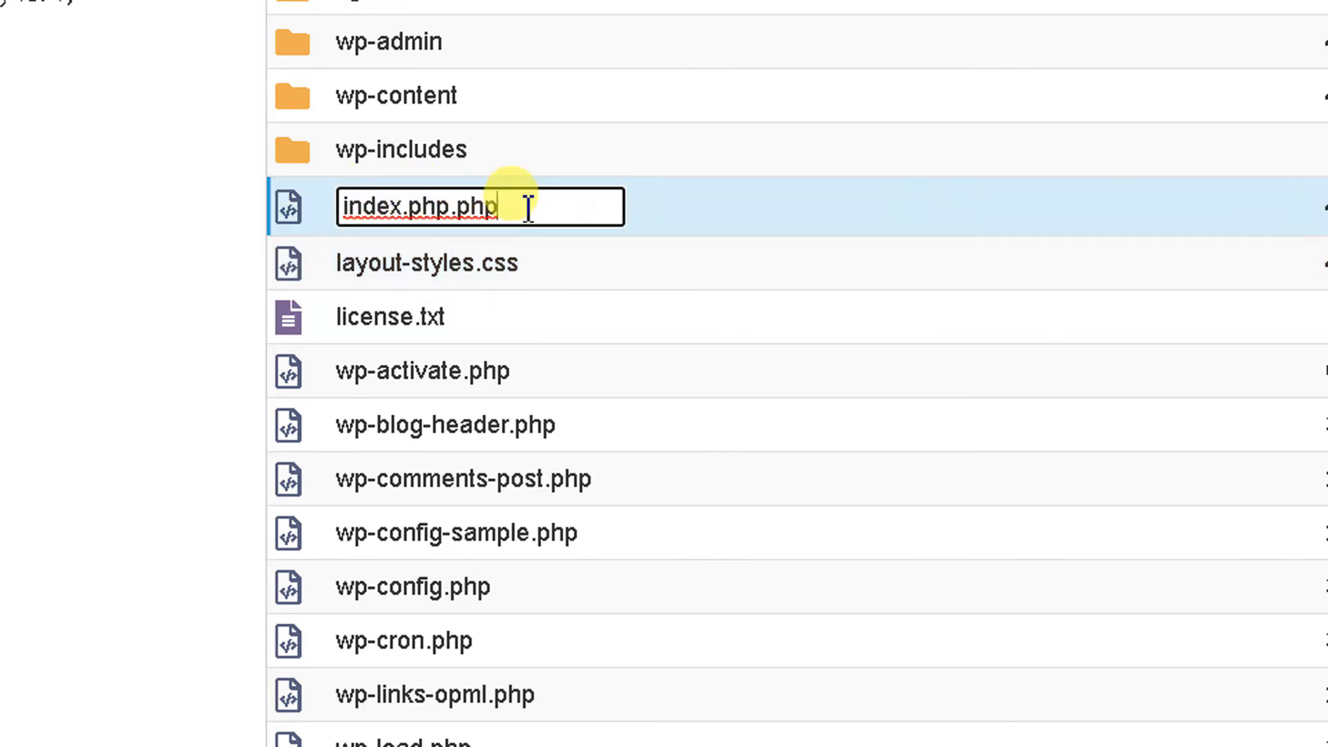
pyautogui.press('BackSpace')
pyautogui.press('BackSpace')
pyautogui.press('BackSpace')
pyautogui.press('BackSpace')
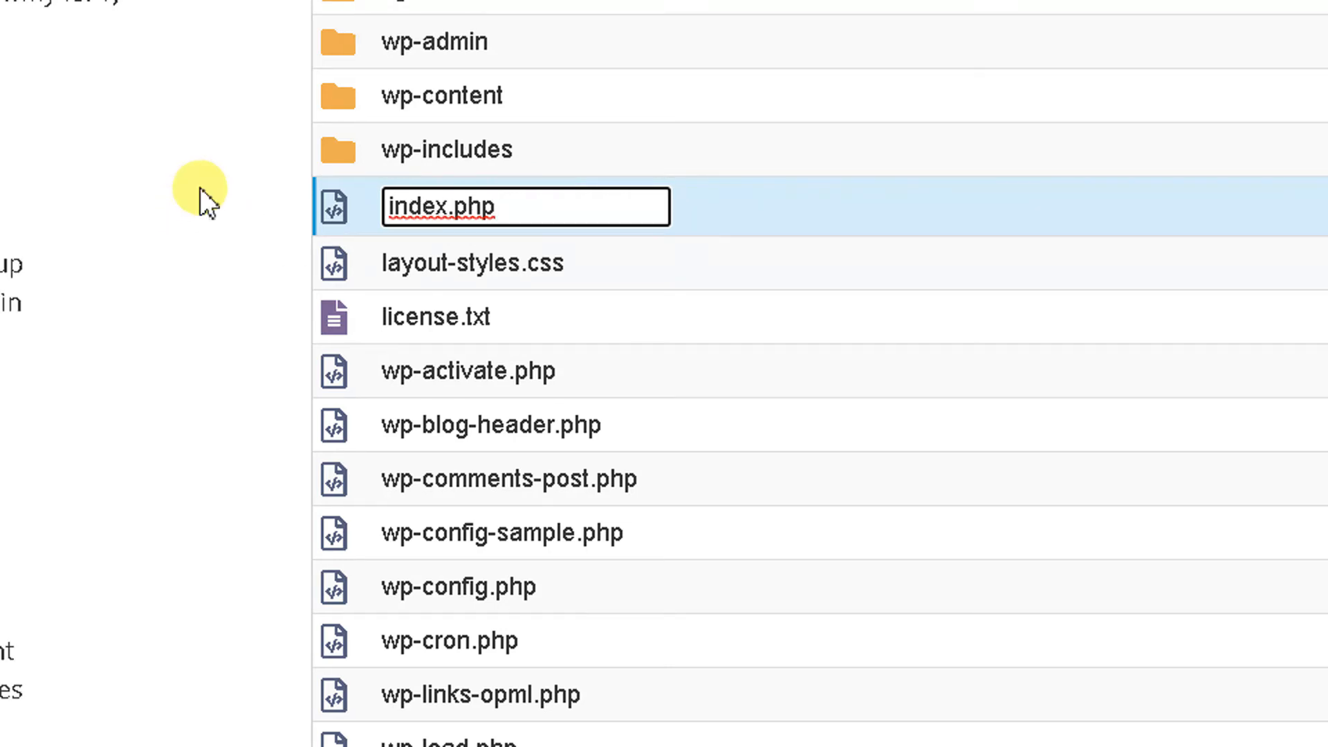
pyautogui.click(201, 188)
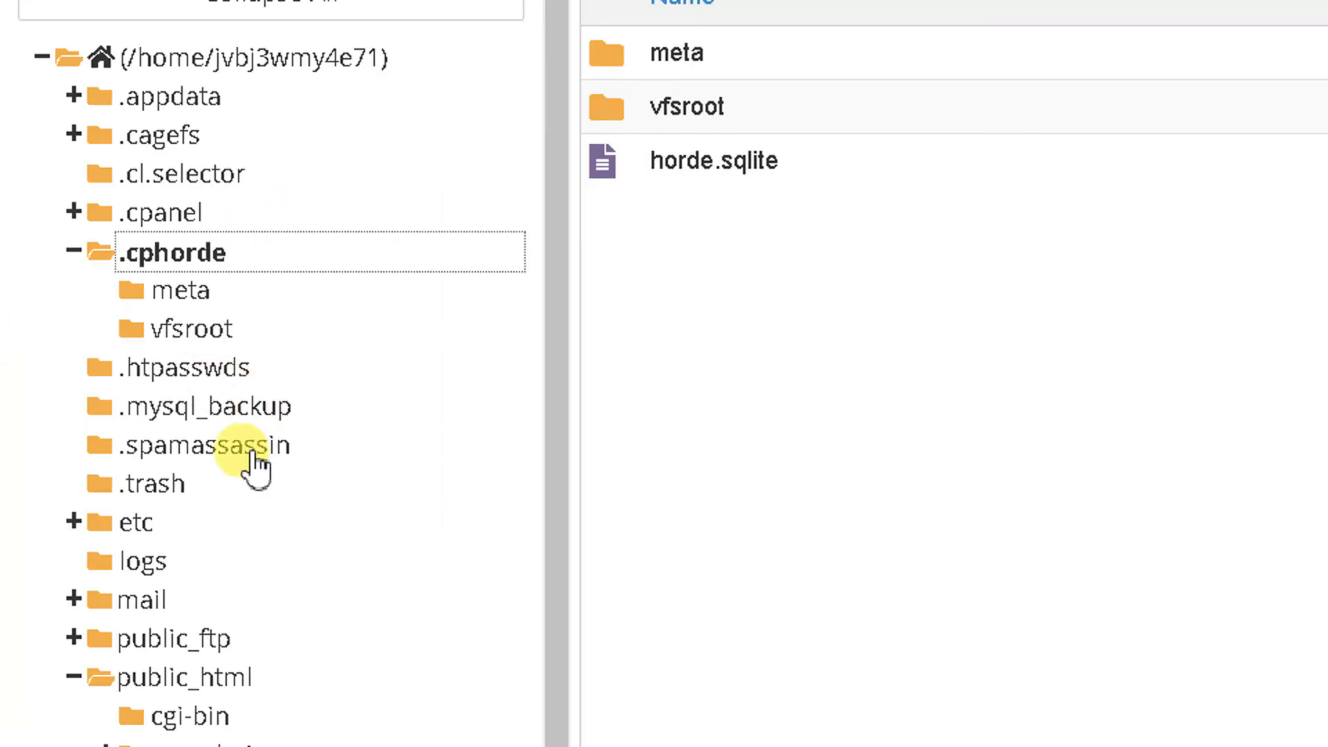
# - Reopen the public_html folder and try to rename its index.php.php file to index.php
pyautogui.click(237, 677)
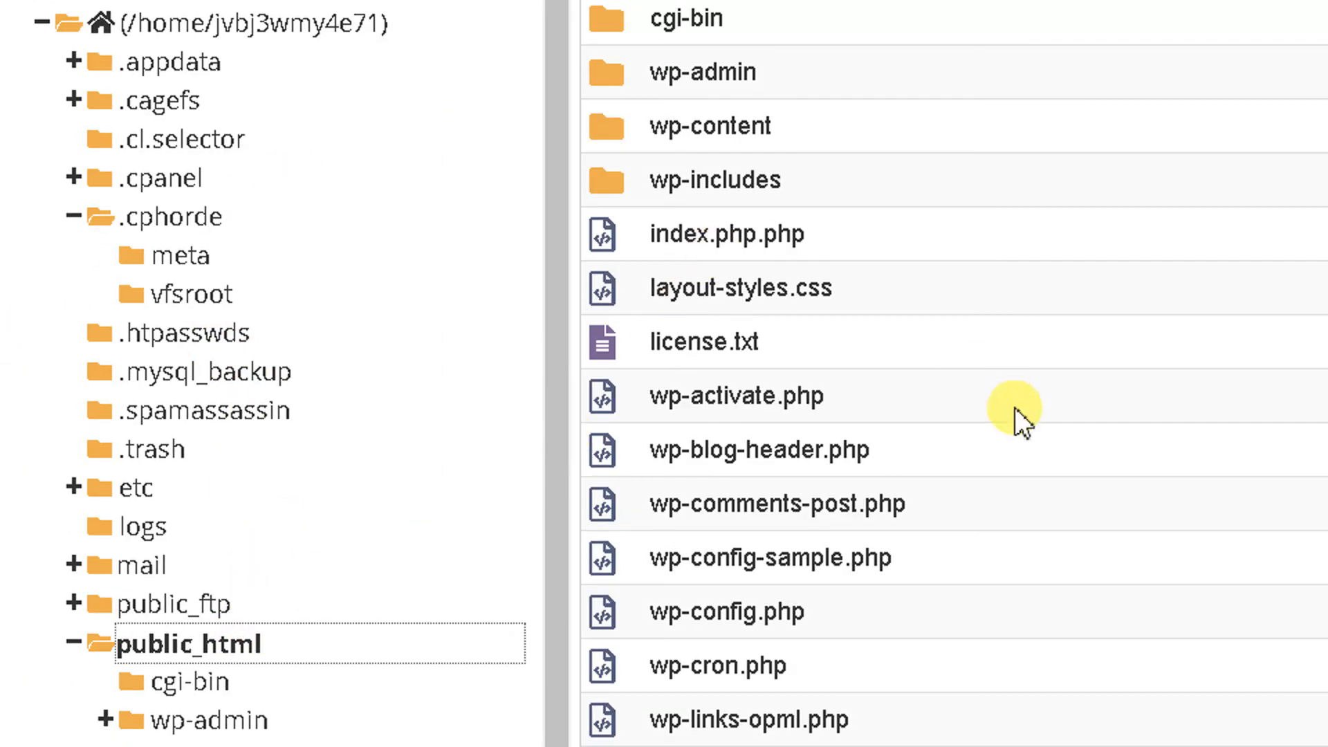
pyautogui.doubleClick(757, 228)
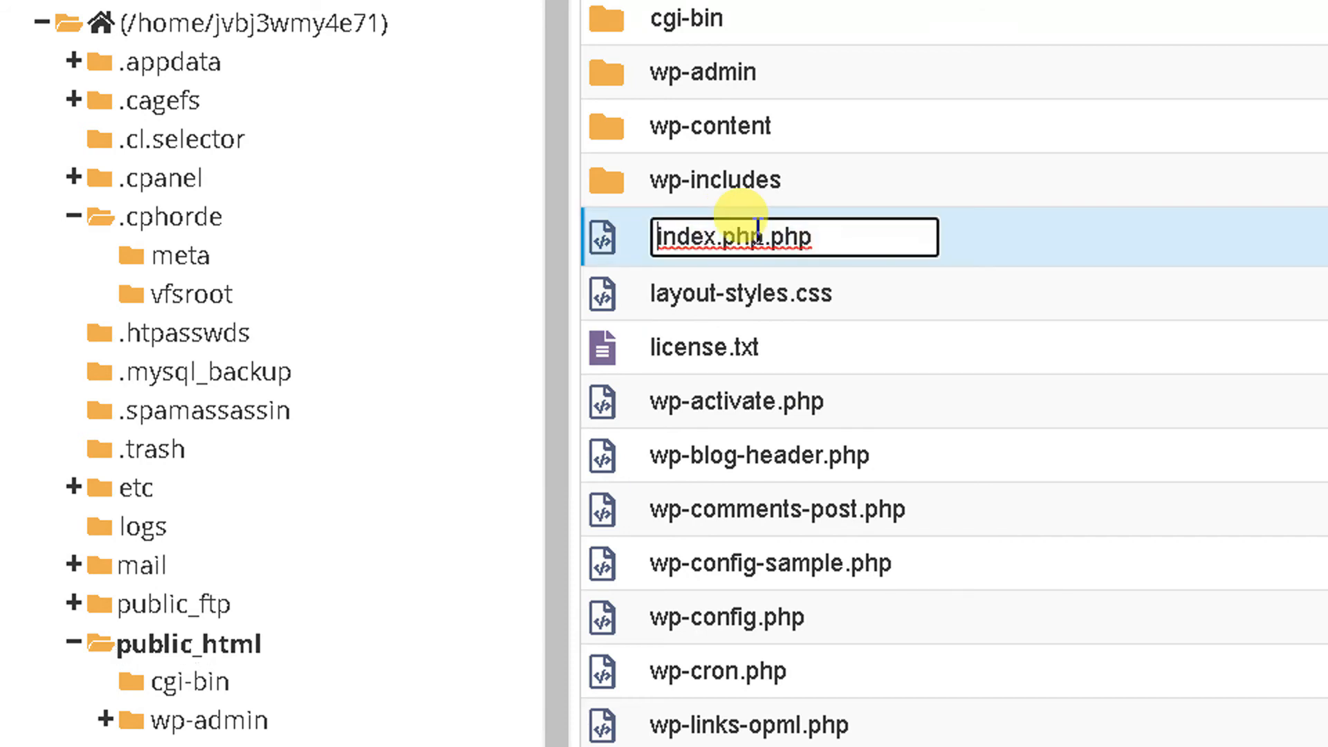
pyautogui.press('BackSpace')
pyautogui.press('BackSpace')
pyautogui.press('BackSpace')
pyautogui.press('BackSpace')
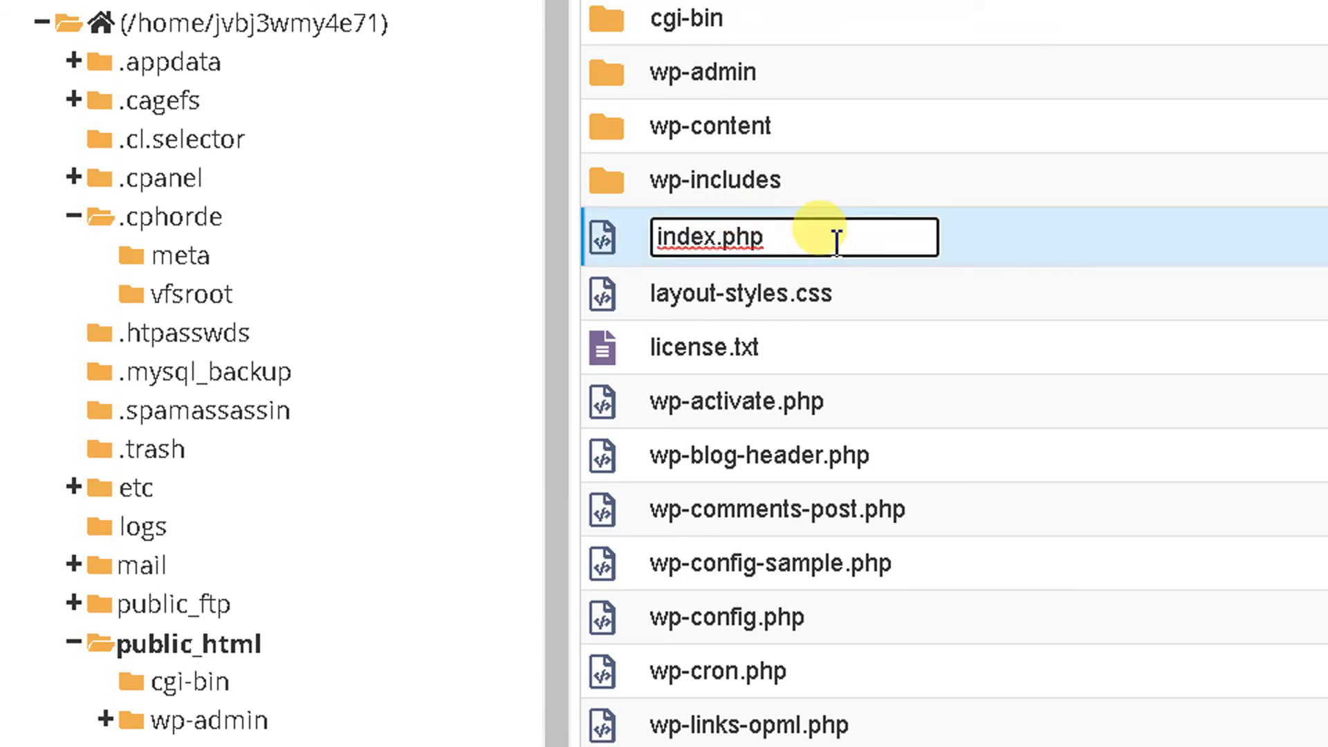
pyautogui.click(815, 10)
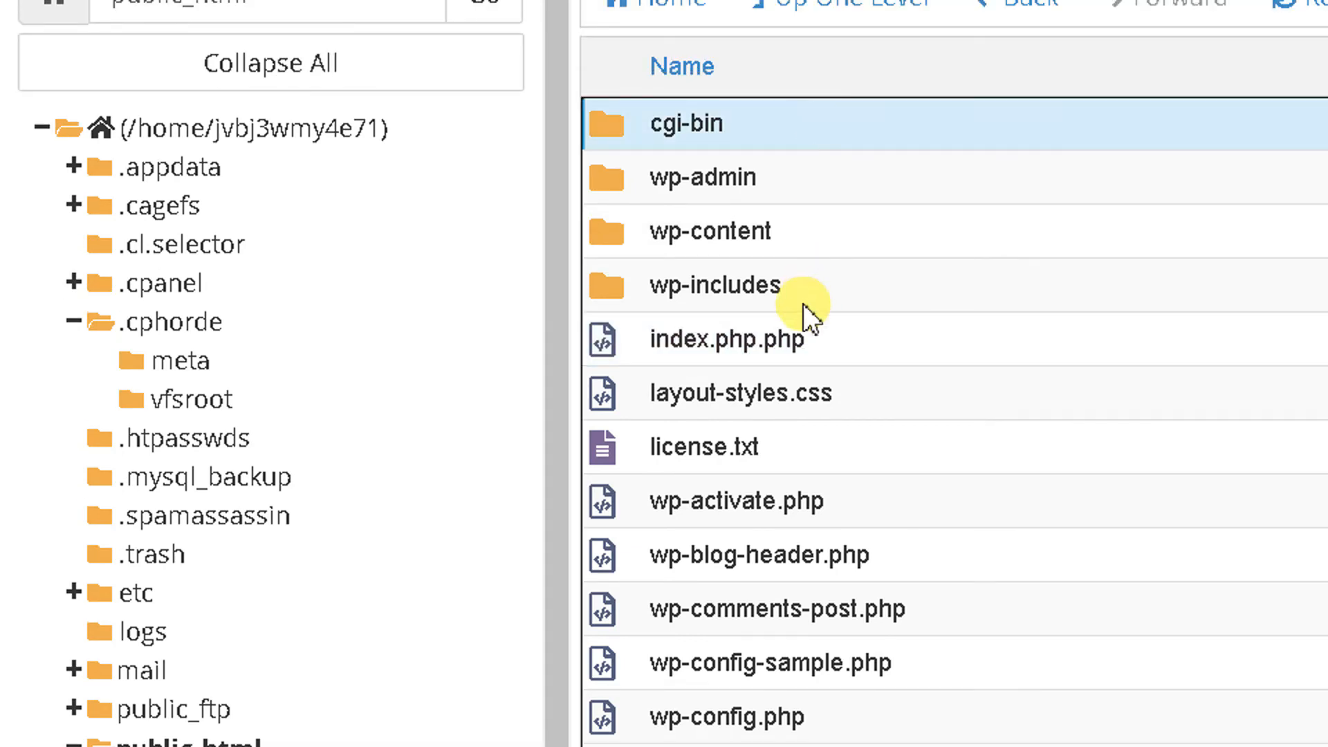
# - Replace the full name of the index.php.php file in public_html with index.php and save the new name
pyautogui.click(759, 338)
pyautogui.click(759, 336)
pyautogui.doubleClick(778, 340)
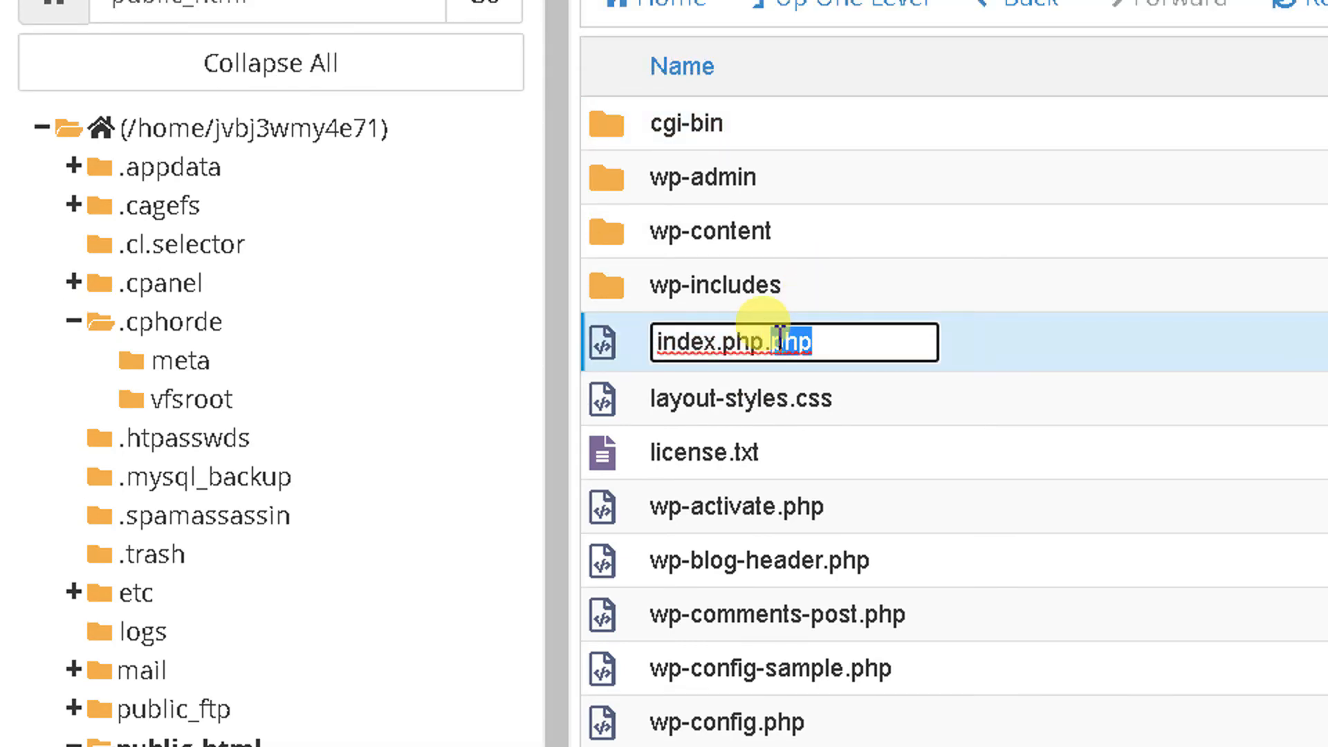
pyautogui.moveTo(830, 343); pyautogui.dragTo(580, 351)
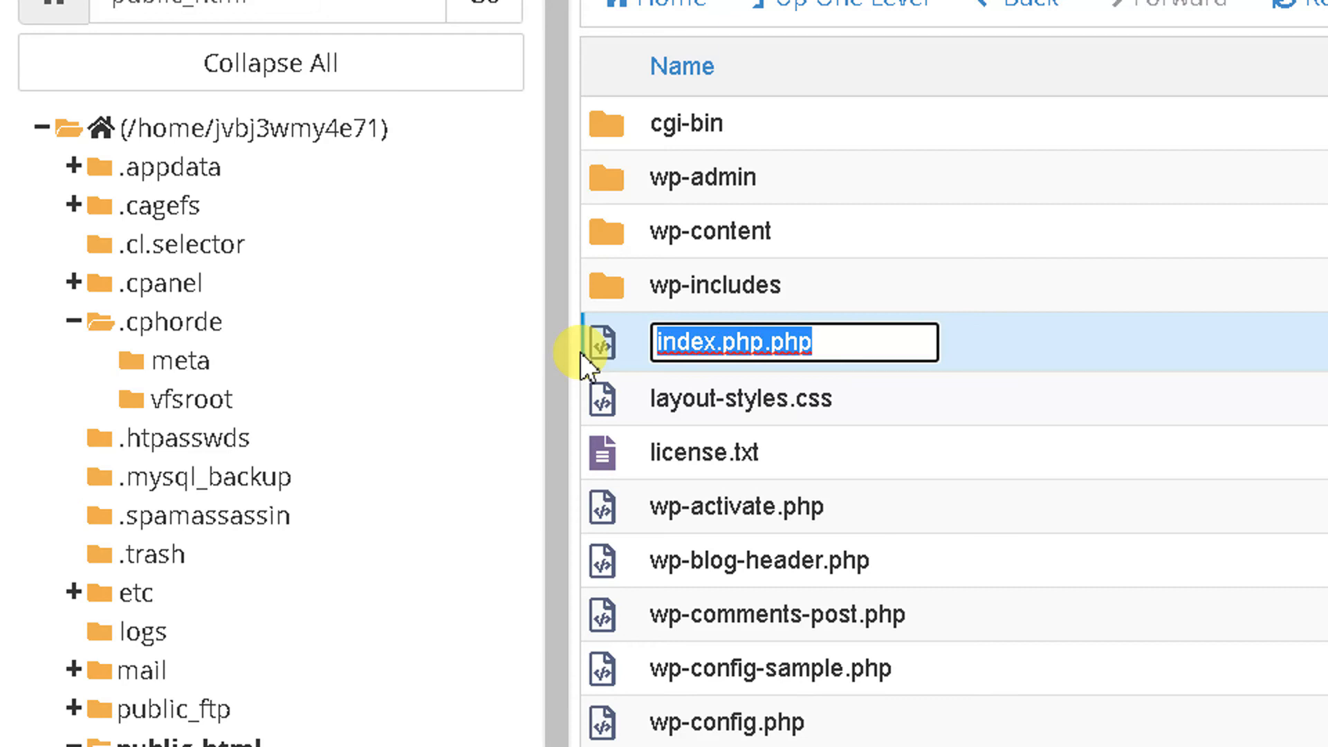
pyautogui.write('index.pg')
pyautogui.press('BackSpace')
pyautogui.write('hp')
pyautogui.press('Return')
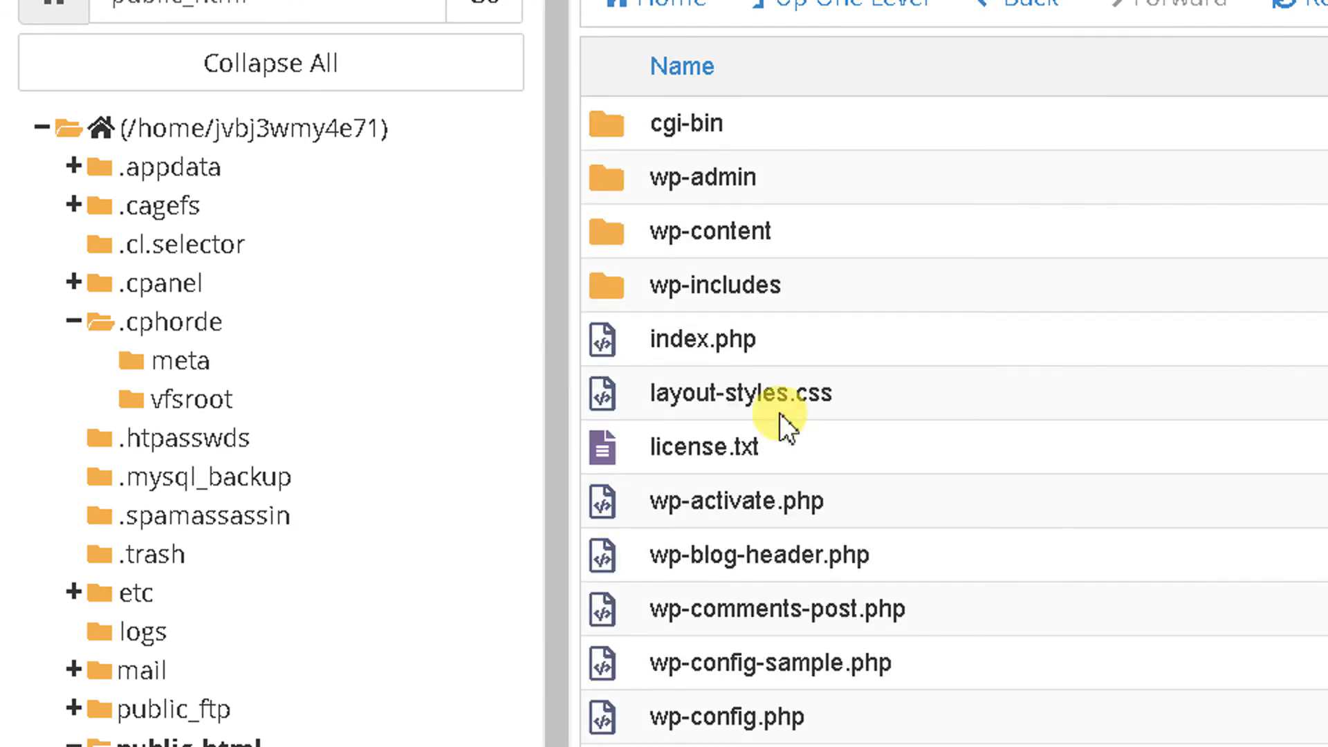
pyautogui.scroll(-2, 716, 354)
pyautogui.scroll(2, 716, 354)
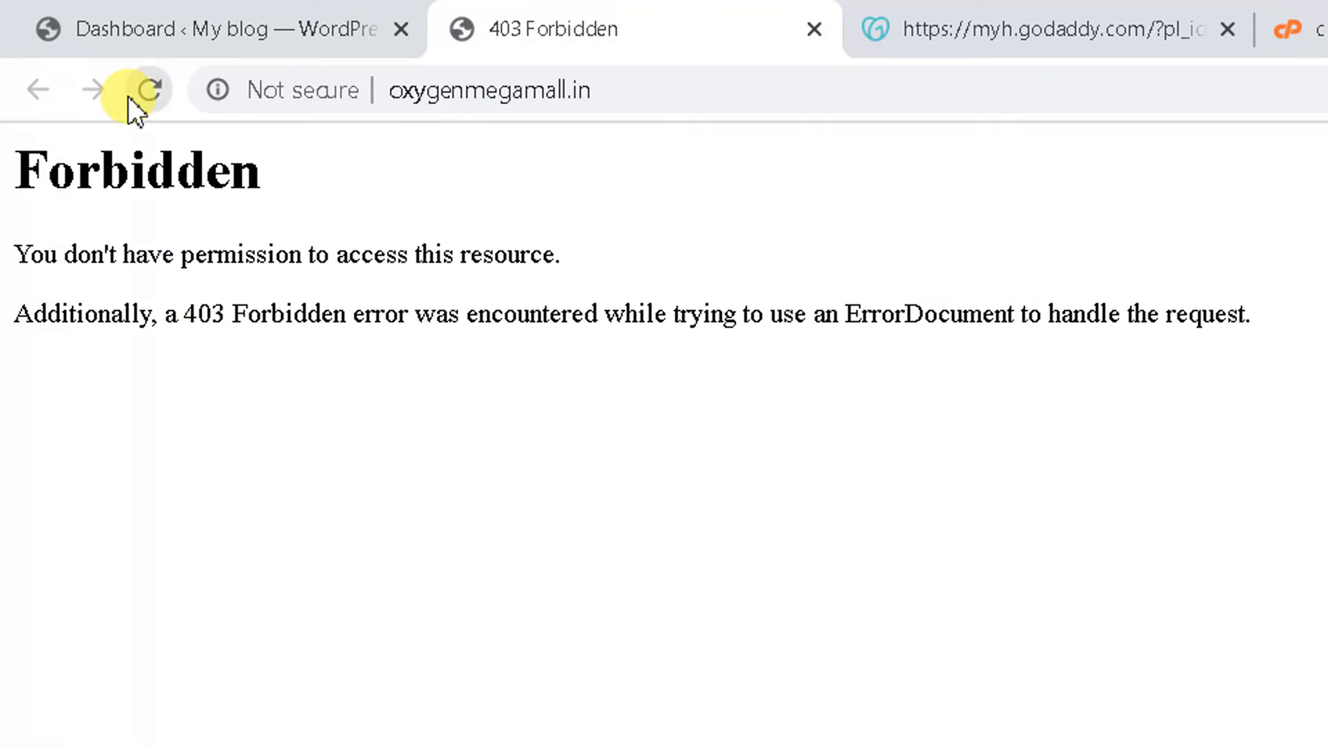
# - Switch to the oxygenmegamall.in browser tab, reload the page, and check whether the WordPress blog loads
pyautogui.click(129, 98)
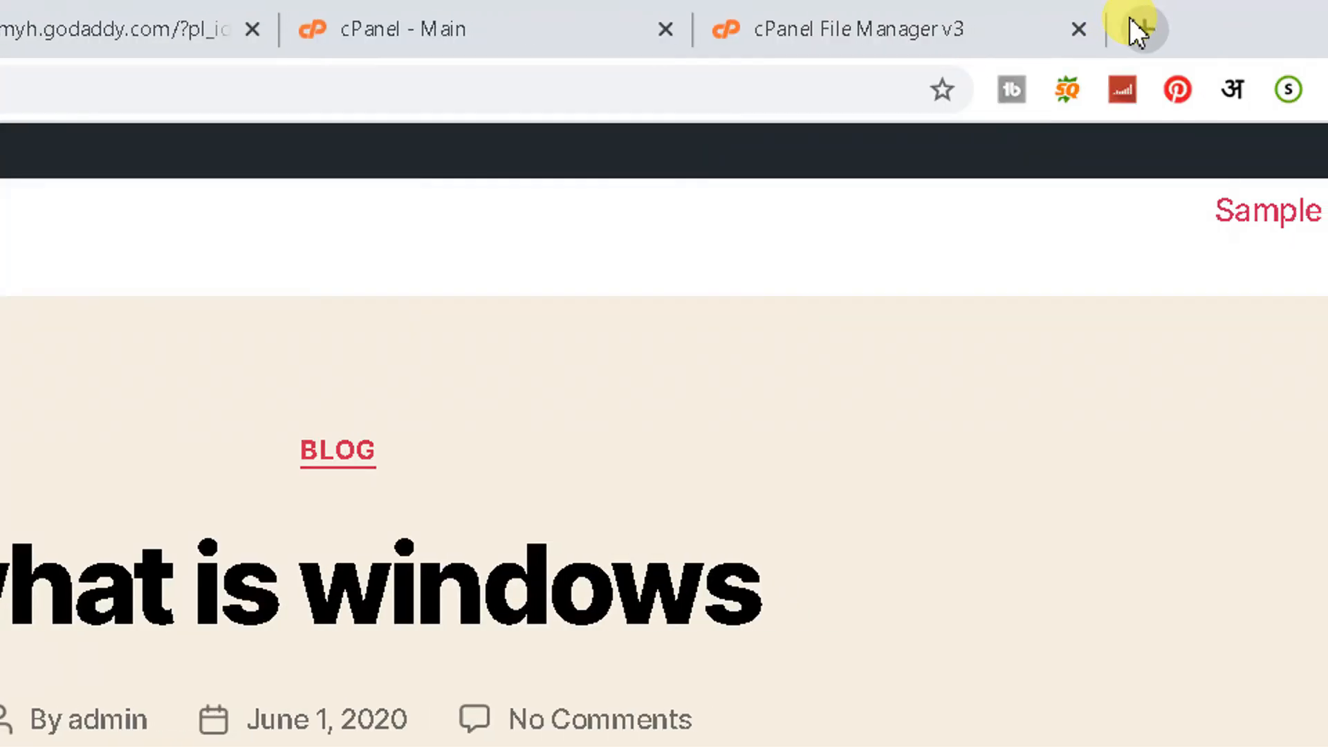
pyautogui.click(1134, 30)
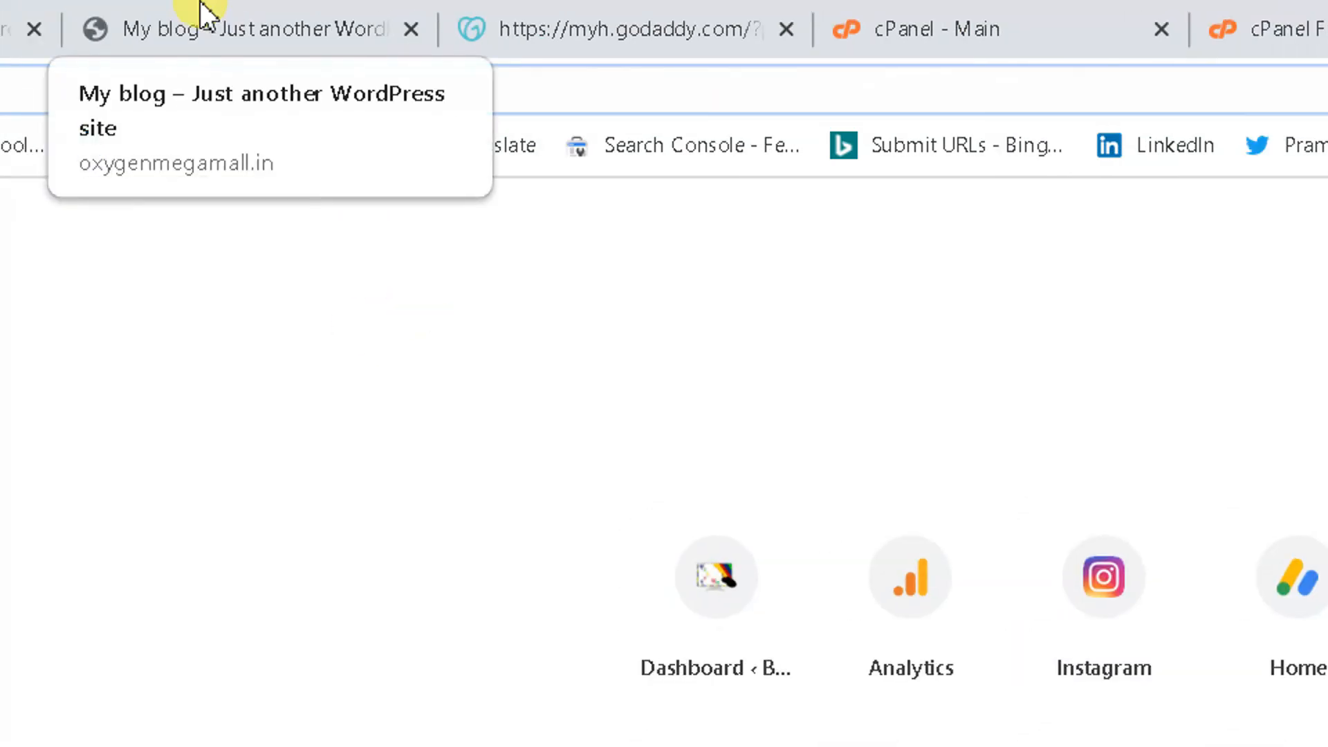
pyautogui.click(201, 9)
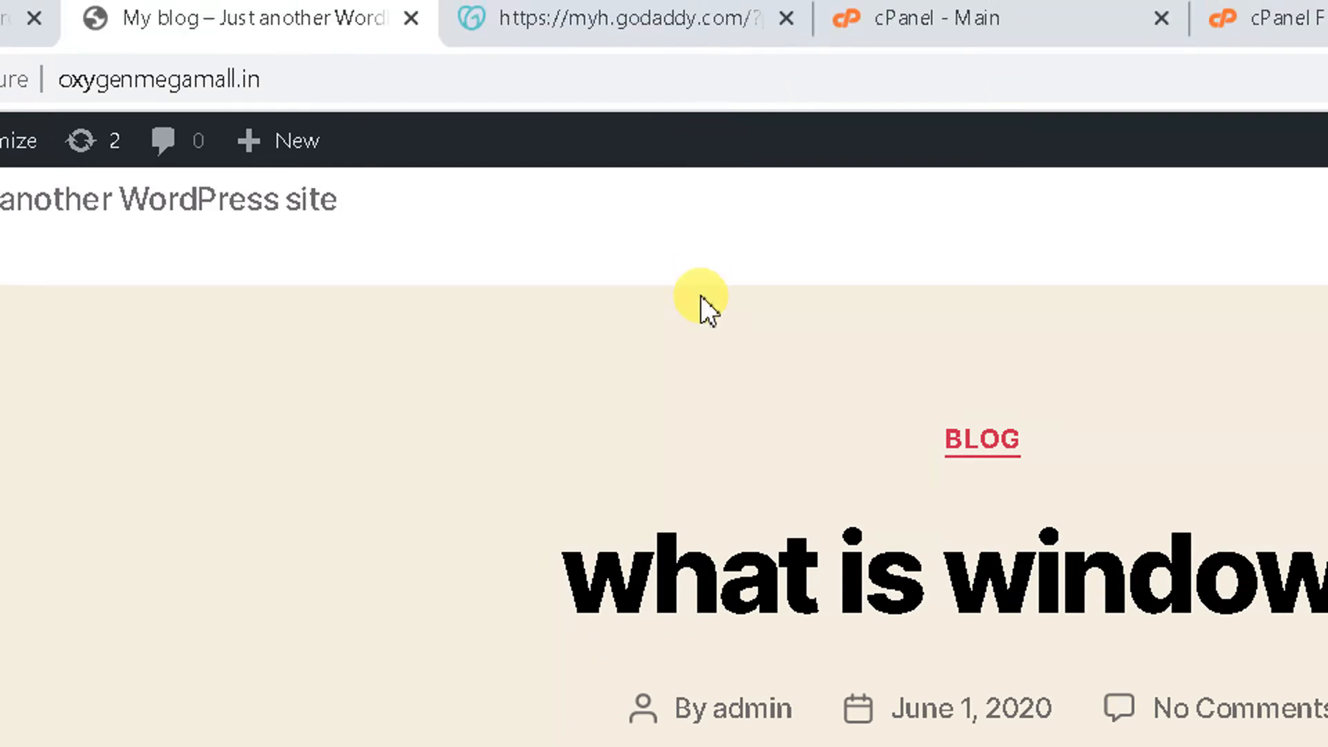
pyautogui.click(652, 8)
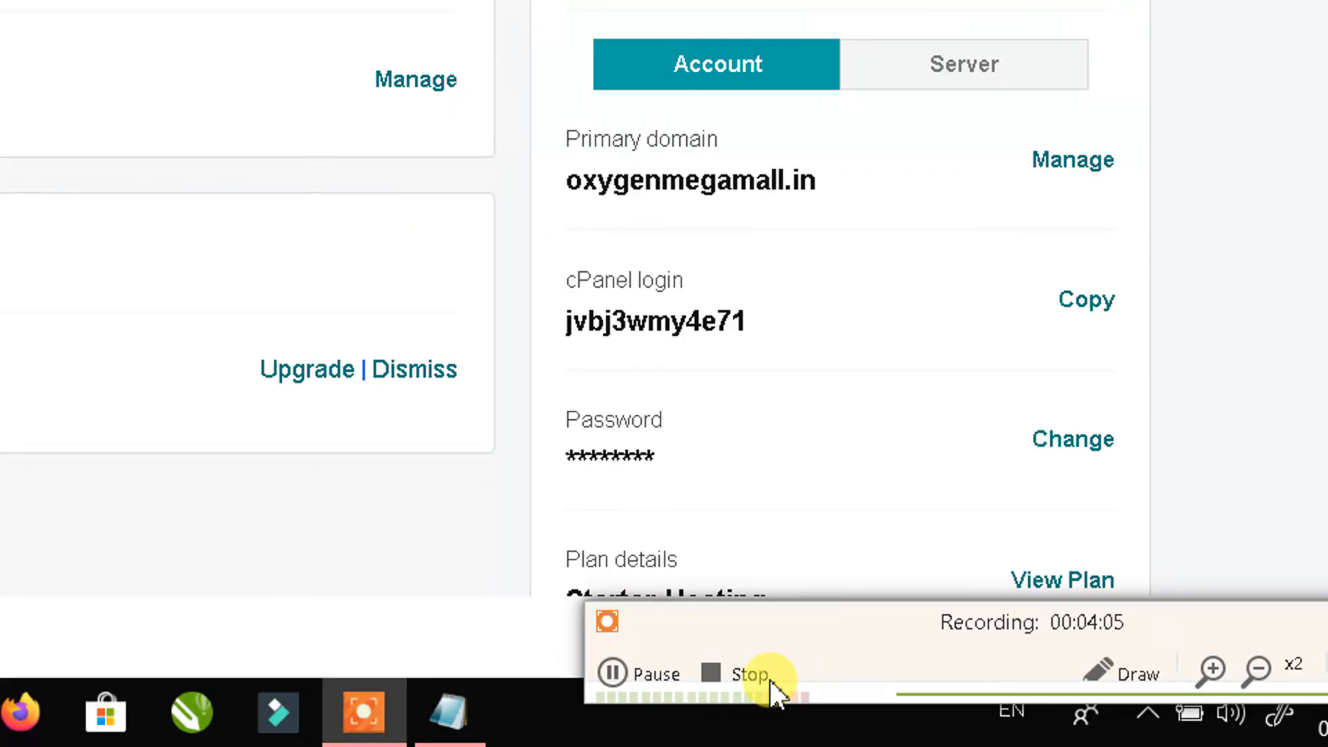
pyautogui.click(764, 674)
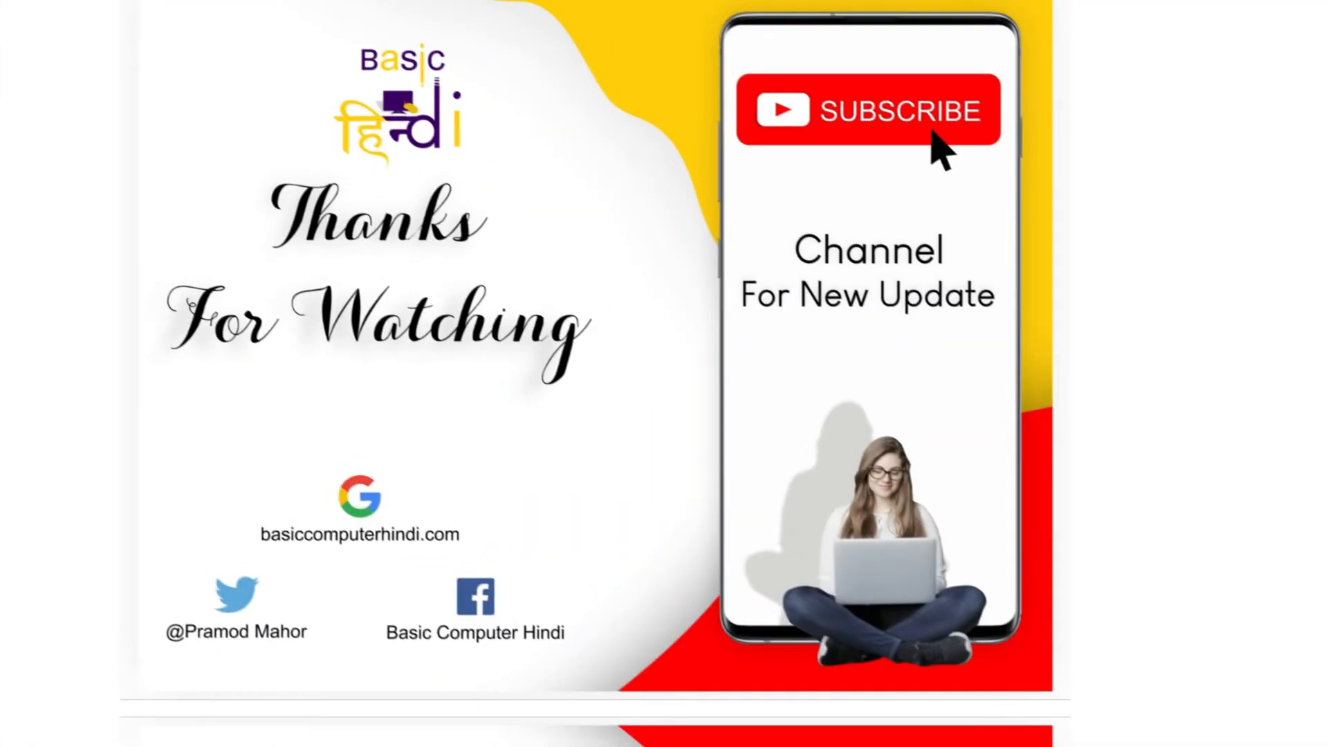